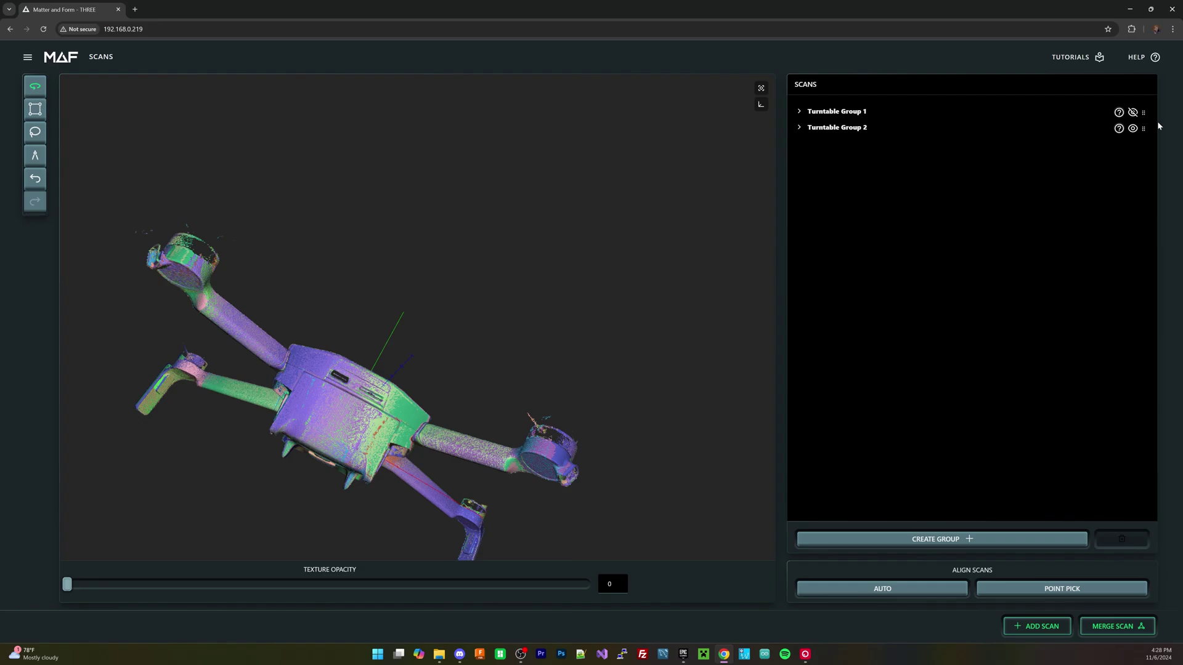
# Unhide Turntable Group 1 and orbit so both drone scan groups show together
pyautogui.click(1133, 112)
pyautogui.moveTo(576, 229); pyautogui.dragTo(518, 285)
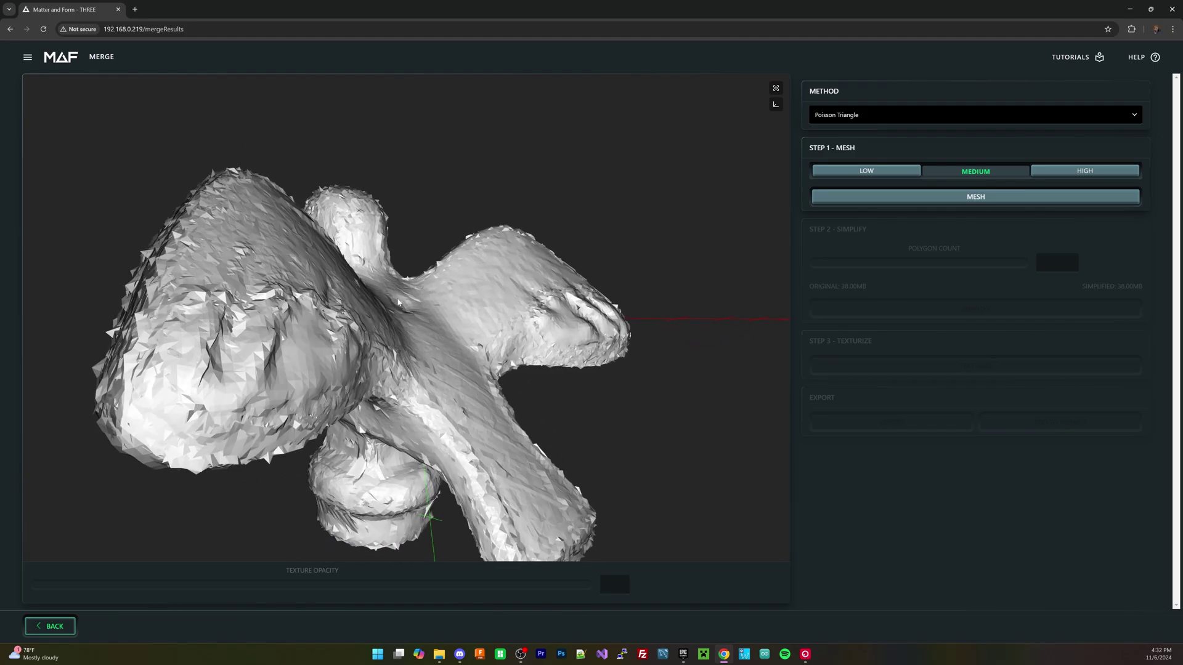
# Generate a Medium-quality mesh of the bird and orbit it for inspection
pyautogui.click(932, 205)
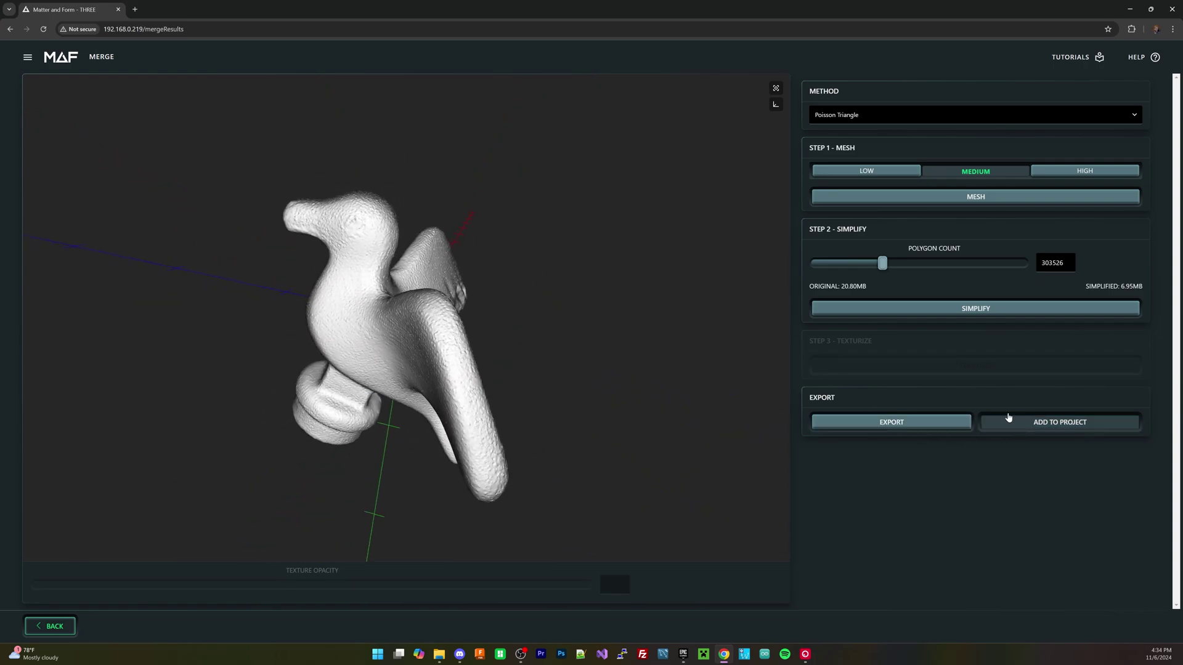
pyautogui.moveTo(432, 376); pyautogui.dragTo(481, 423)
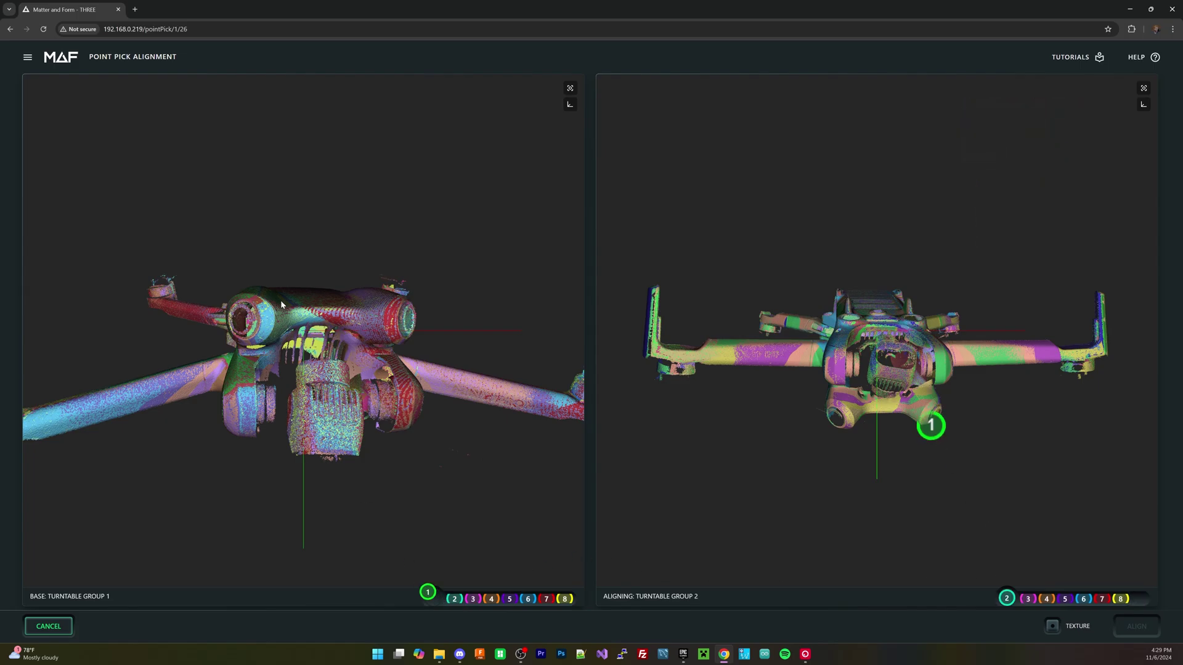
# Place matching points 1 and 3 on the base drone and point 3 on the aligning drone
pyautogui.click(243, 303)
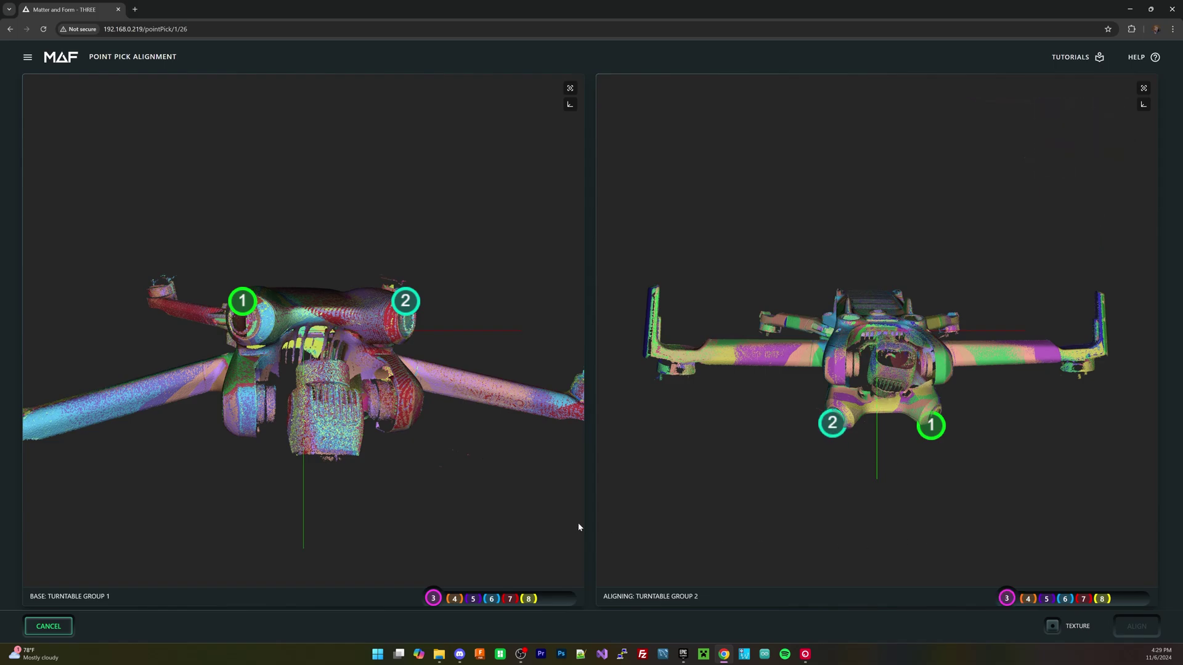
pyautogui.click(406, 413)
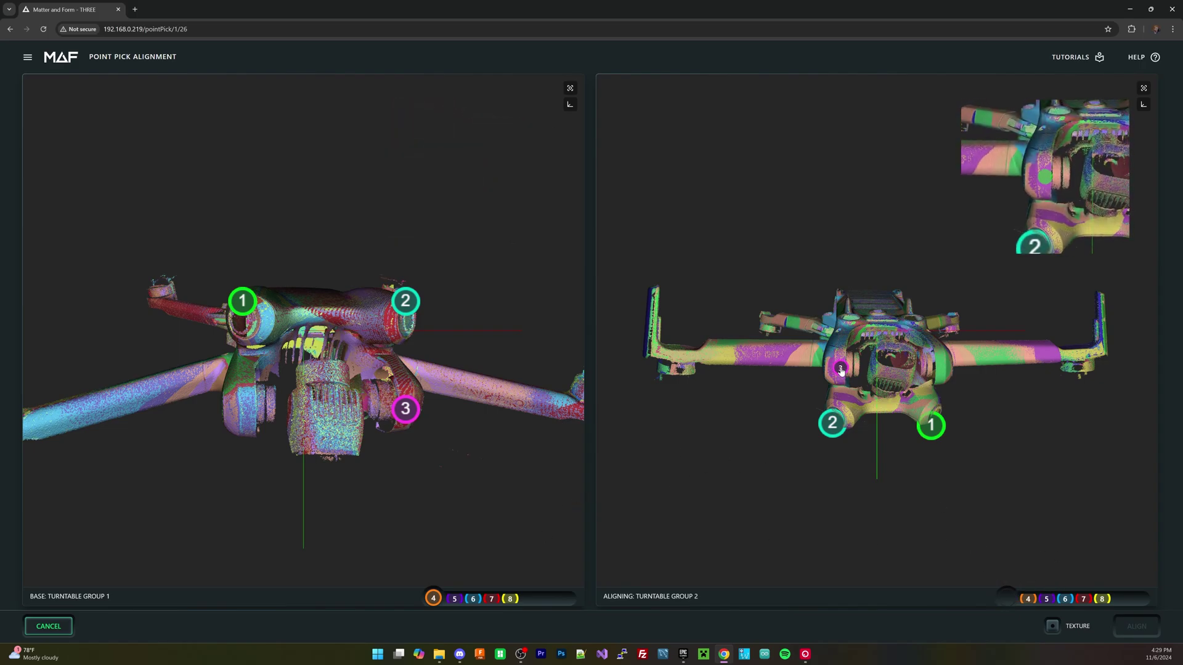
pyautogui.click(840, 370)
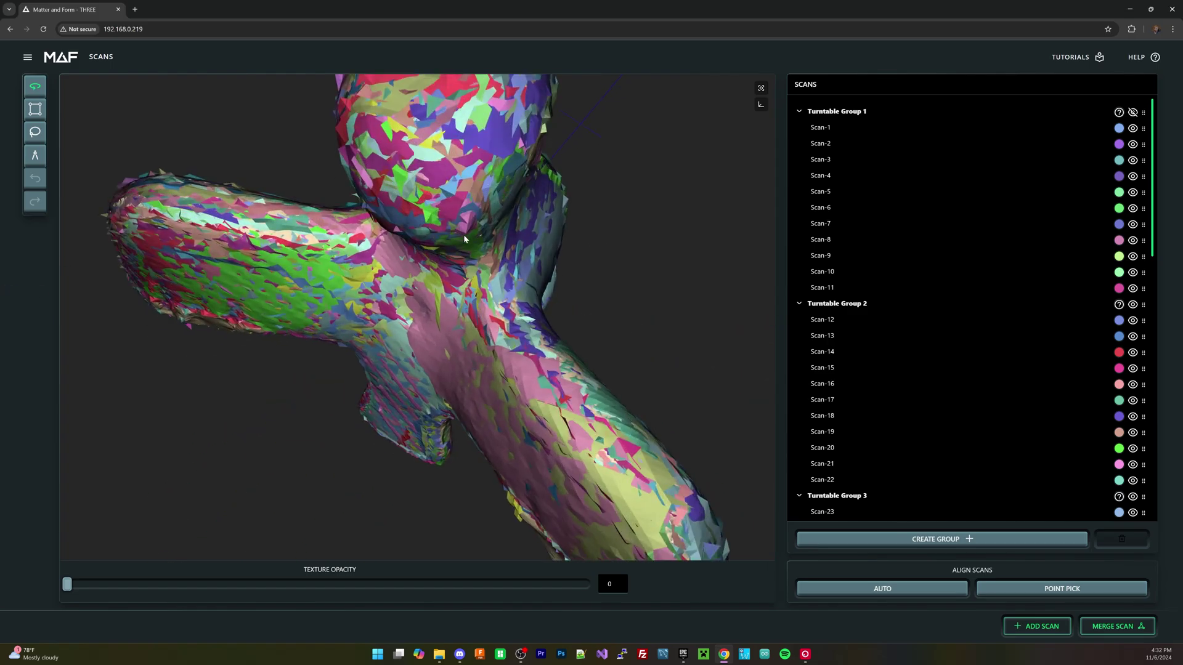
# Merge only the visible bird scans, then simplify the mesh to 303527 polygons
pyautogui.scroll(-10, 466, 270)
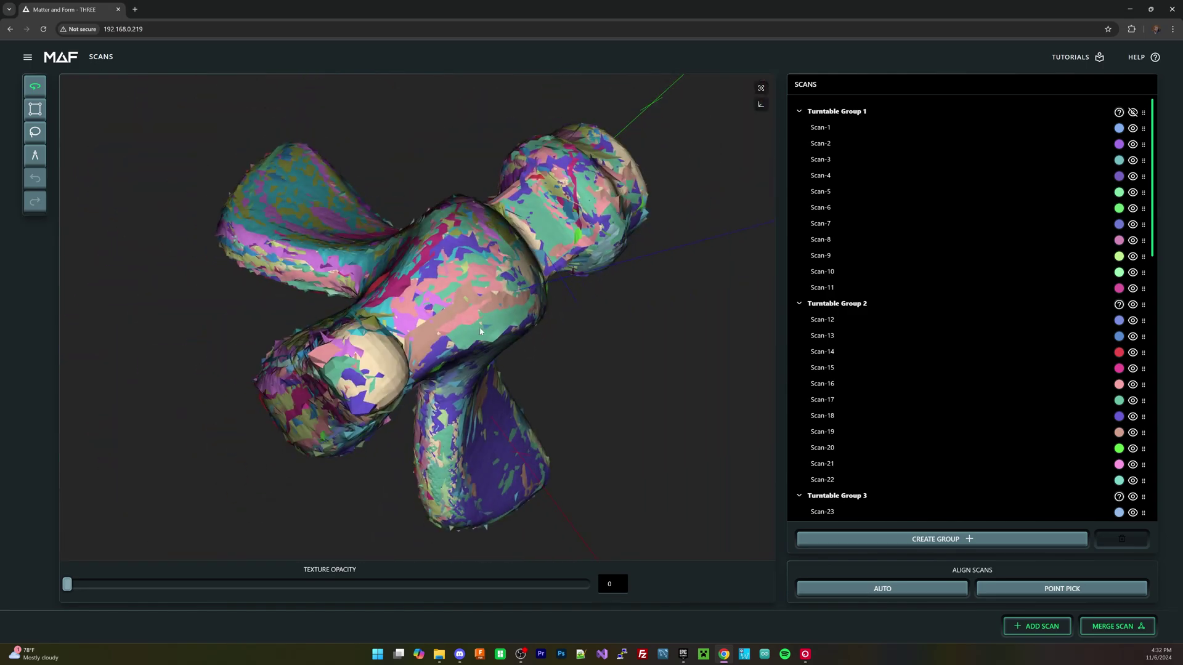
pyautogui.click(1128, 627)
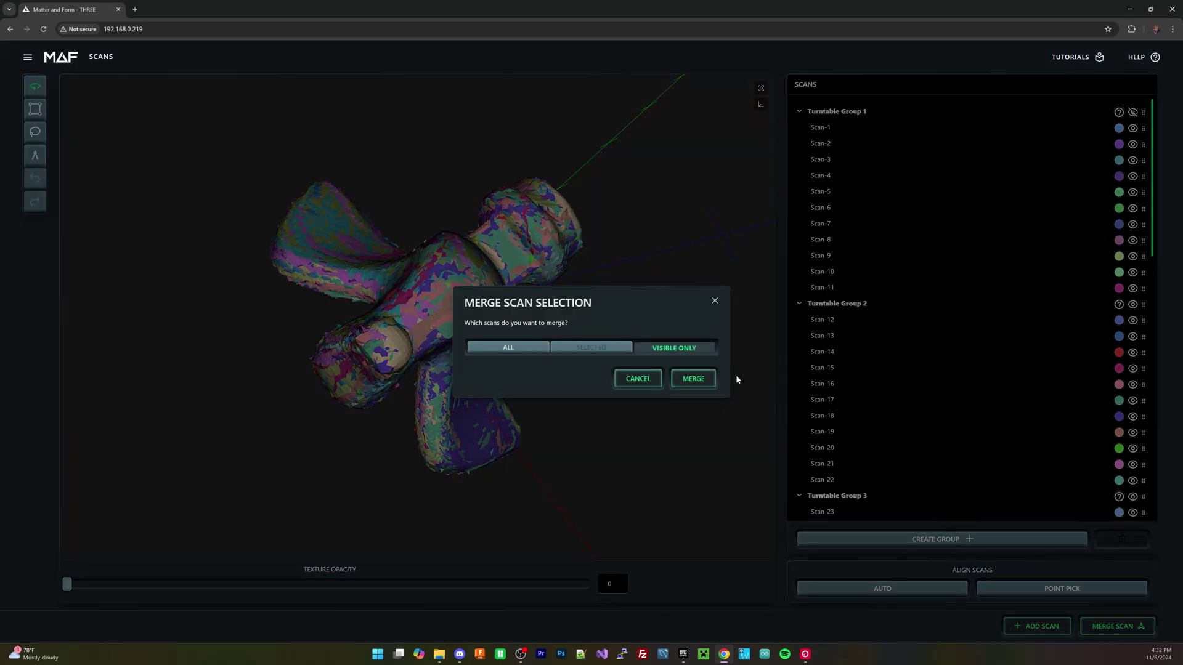
pyautogui.click(678, 381)
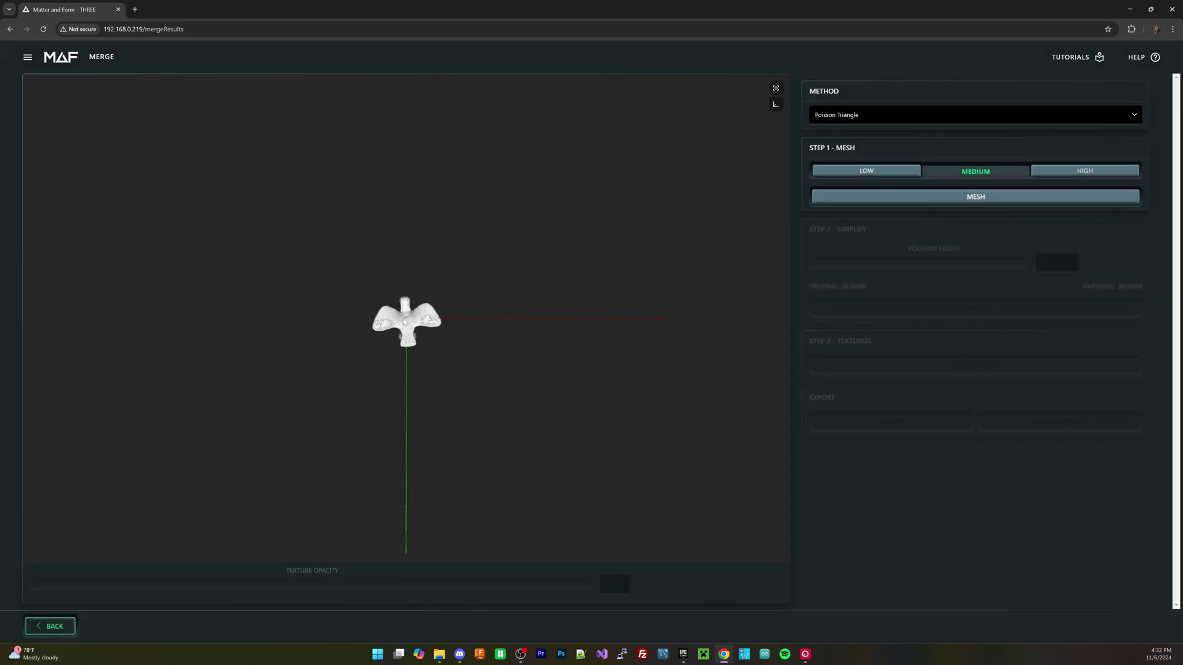
pyautogui.scroll(10, 404, 321)
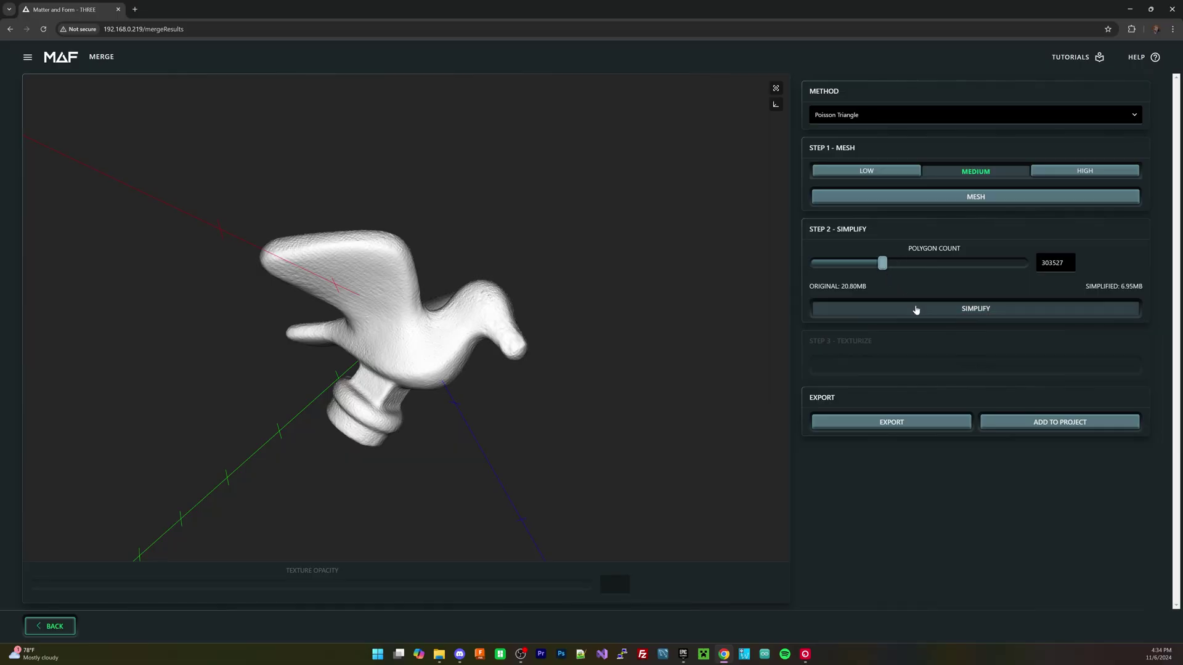
pyautogui.click(916, 308)
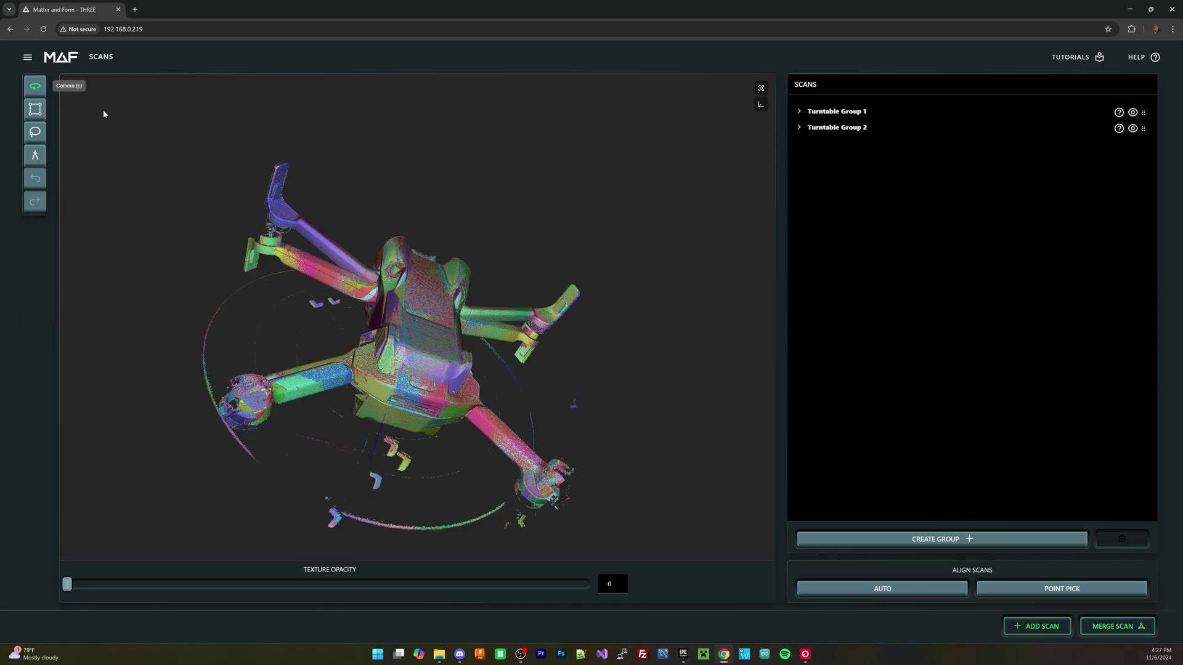
# Delete the lasso-selected turntable points and hide Turntable Group 1's scans
pyautogui.moveTo(155, 131); pyautogui.dragTo(514, 356)
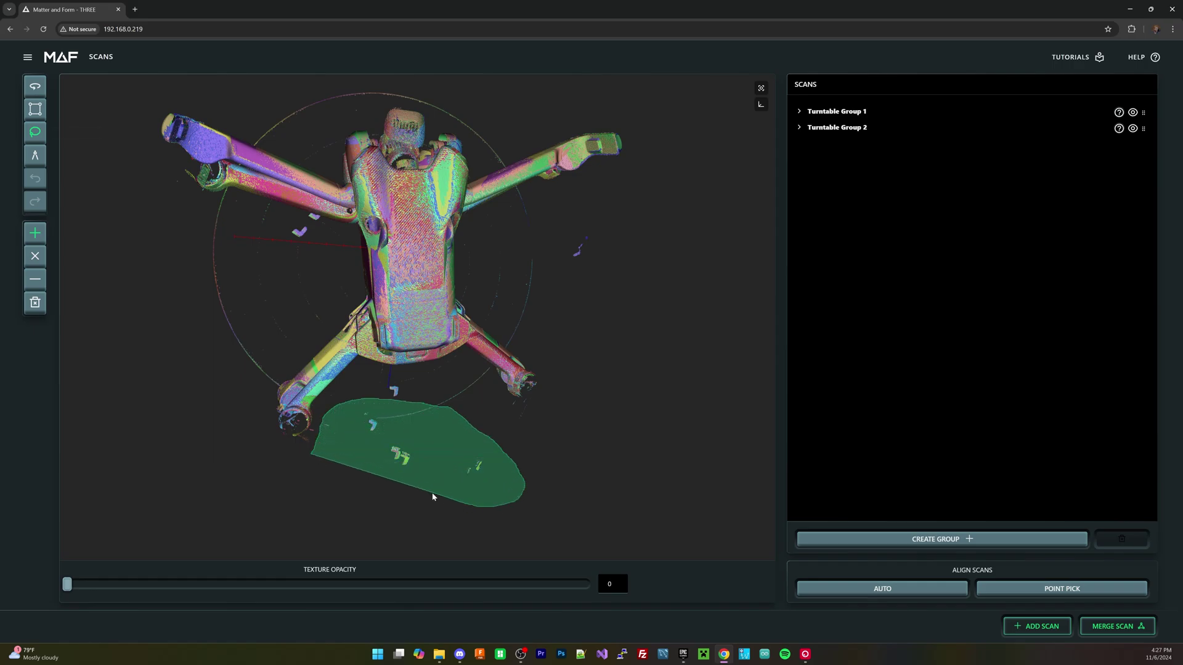
pyautogui.press('Delete')
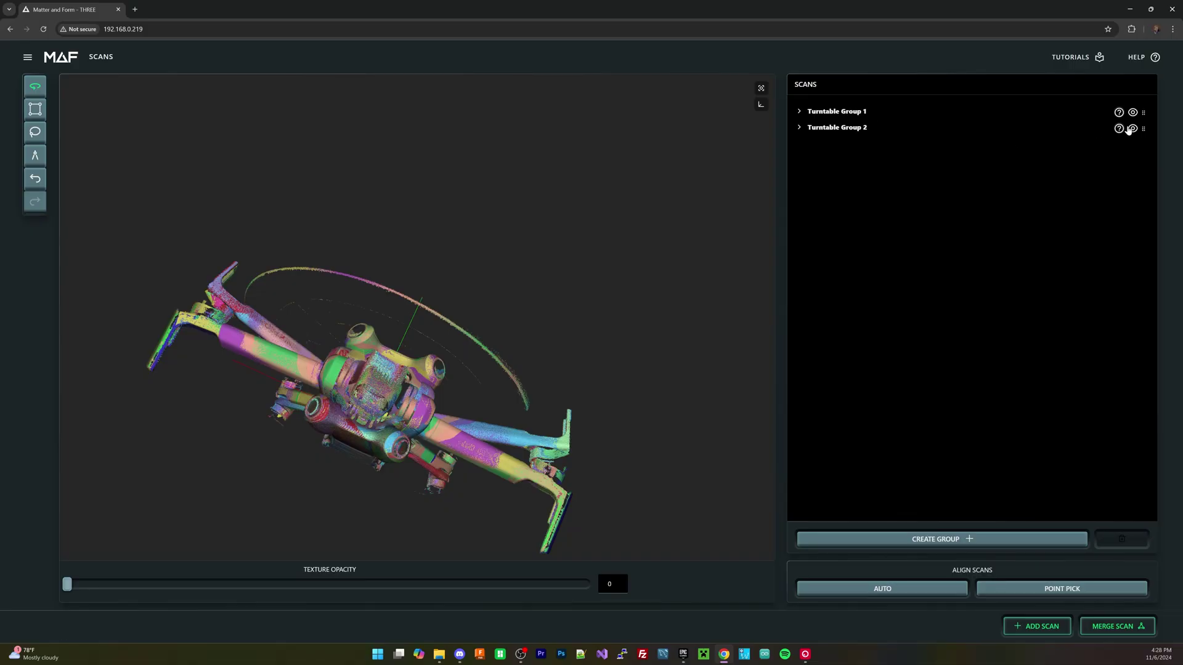
pyautogui.click(1133, 129)
pyautogui.click(1132, 129)
pyautogui.click(1133, 112)
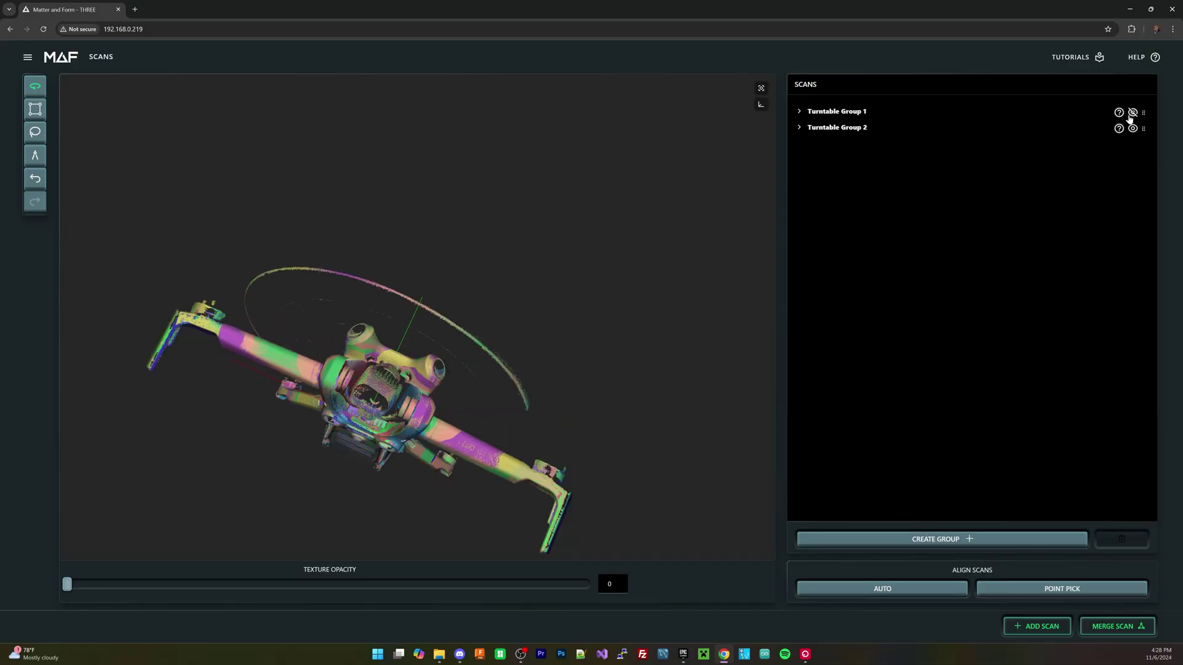
# Lasso-select the stray arc points above the drone's propeller
pyautogui.moveTo(583, 241); pyautogui.dragTo(593, 206)
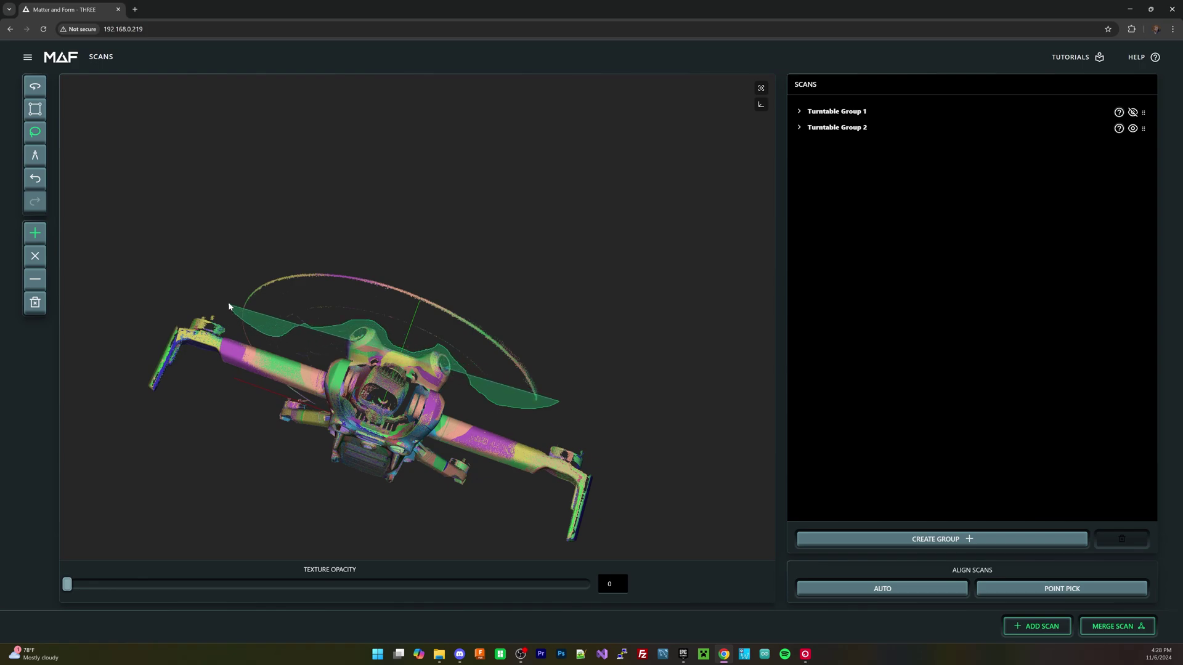
pyautogui.moveTo(228, 305)
pyautogui.mouseDown()
pyautogui.moveTo(237, 271)
pyautogui.moveTo(333, 215)
pyautogui.mouseUp()
pyautogui.moveTo(564, 267); pyautogui.dragTo(563, 269)
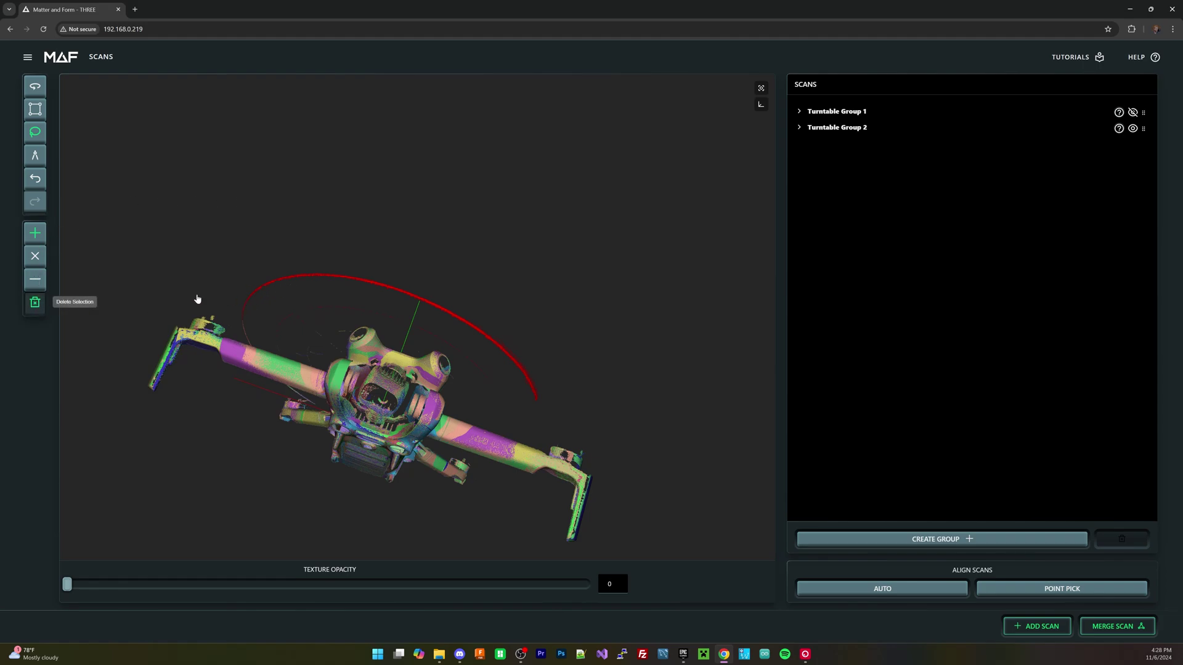
pyautogui.moveTo(199, 227); pyautogui.dragTo(503, 262)
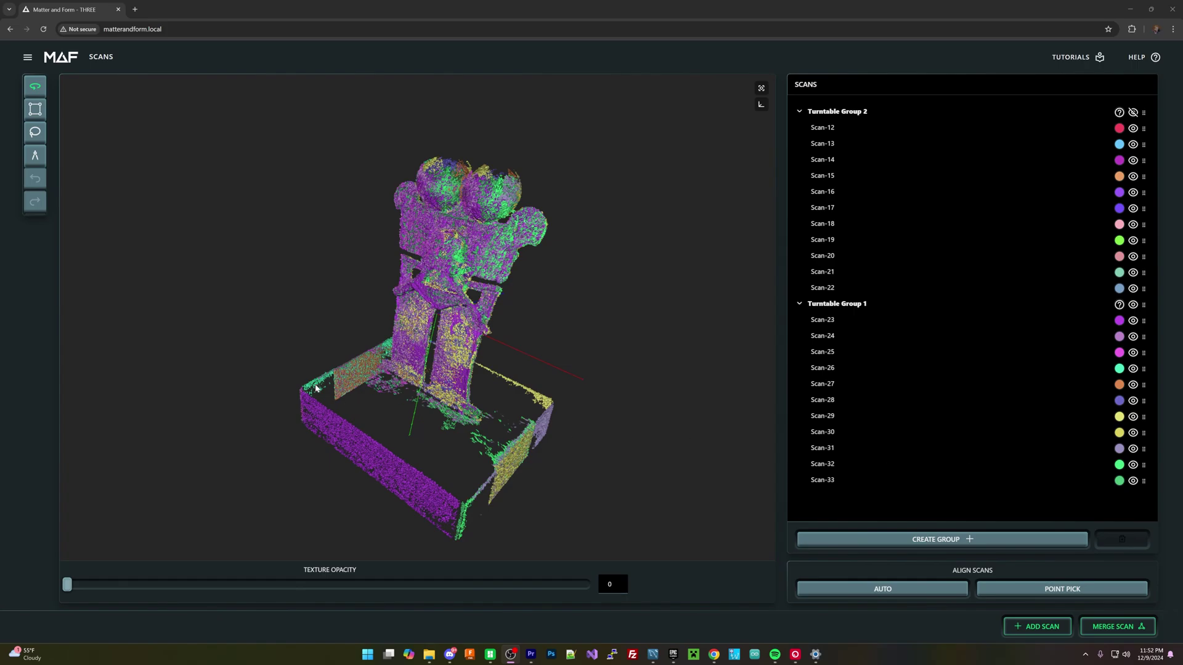
# Turn the boxed figure point cloud around its vertical axis and zoom in
pyautogui.moveTo(315, 388); pyautogui.dragTo(488, 321)
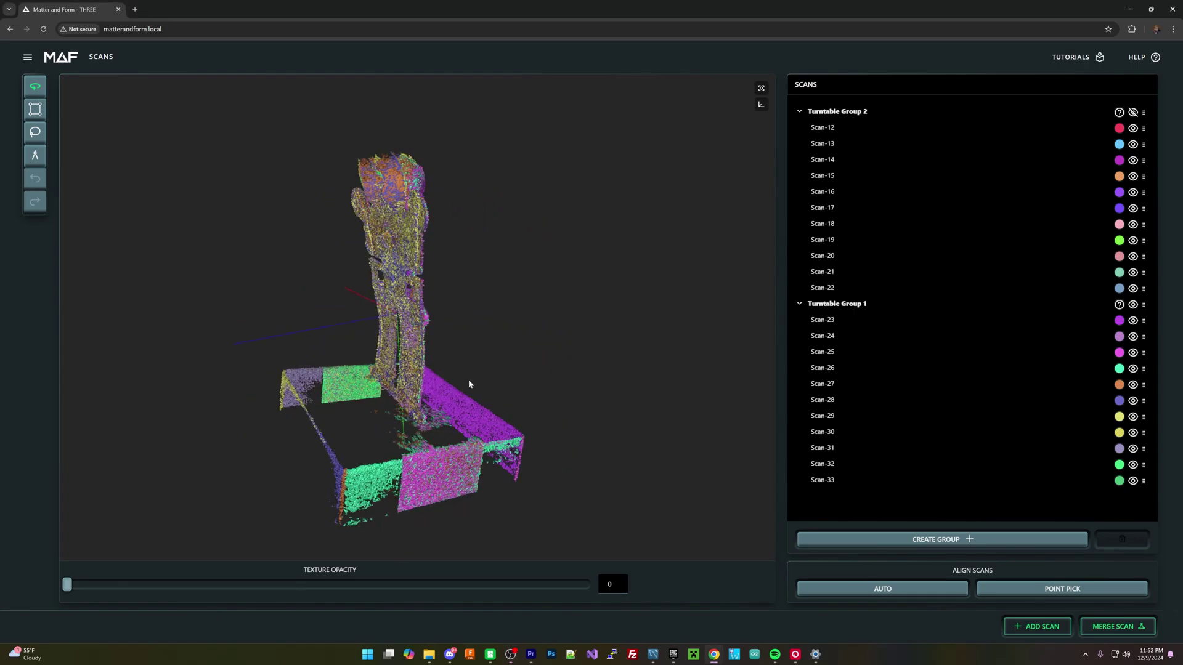
pyautogui.scroll(10, 397, 330)
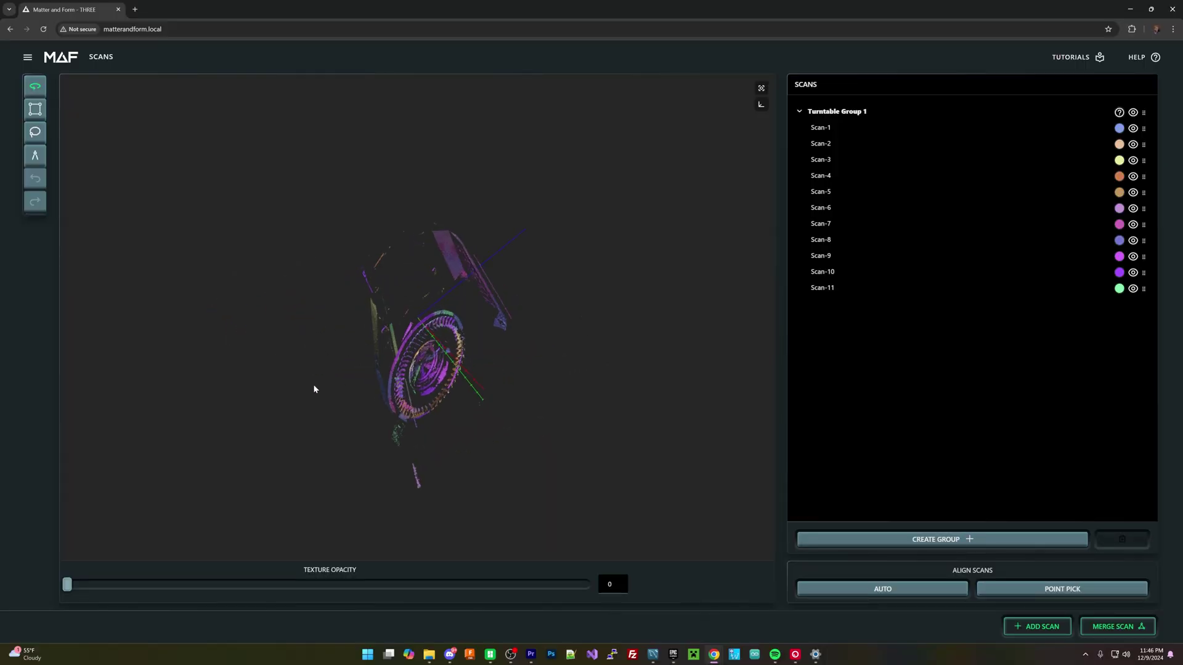
# Orbit the graphics card to an edge-on view and zoom in on its lettering
pyautogui.moveTo(590, 393); pyautogui.dragTo(374, 303)
pyautogui.scroll(10, 374, 302)
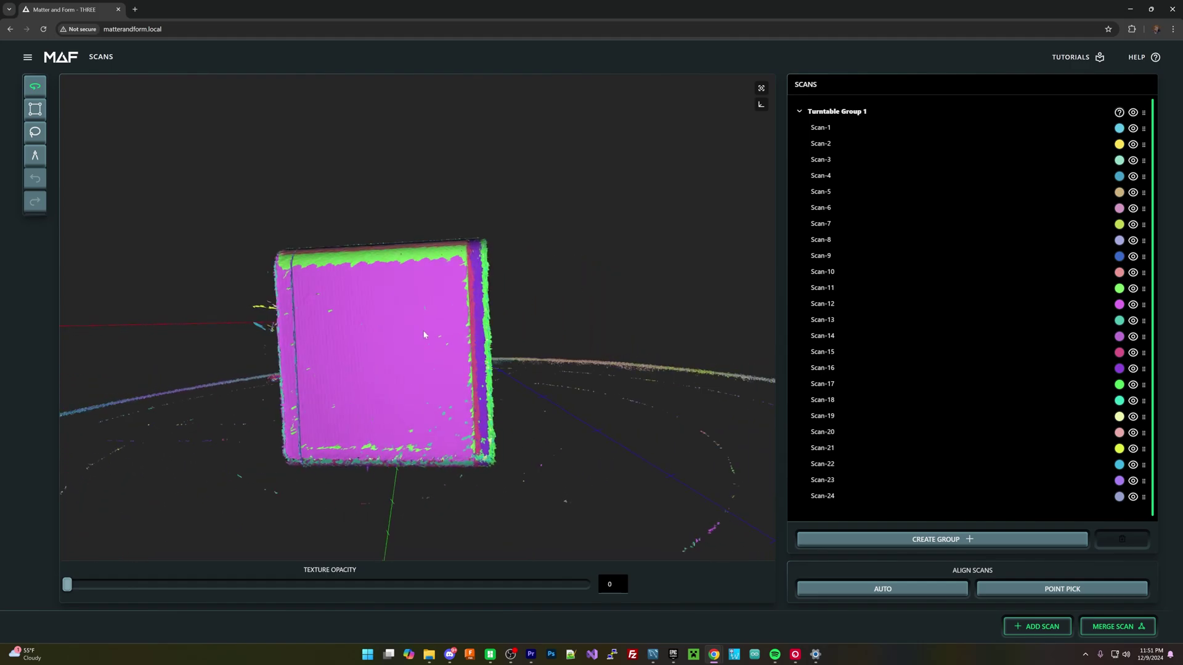
# Orbit the box scan to view its top and purple side from above
pyautogui.moveTo(260, 307); pyautogui.dragTo(478, 384)
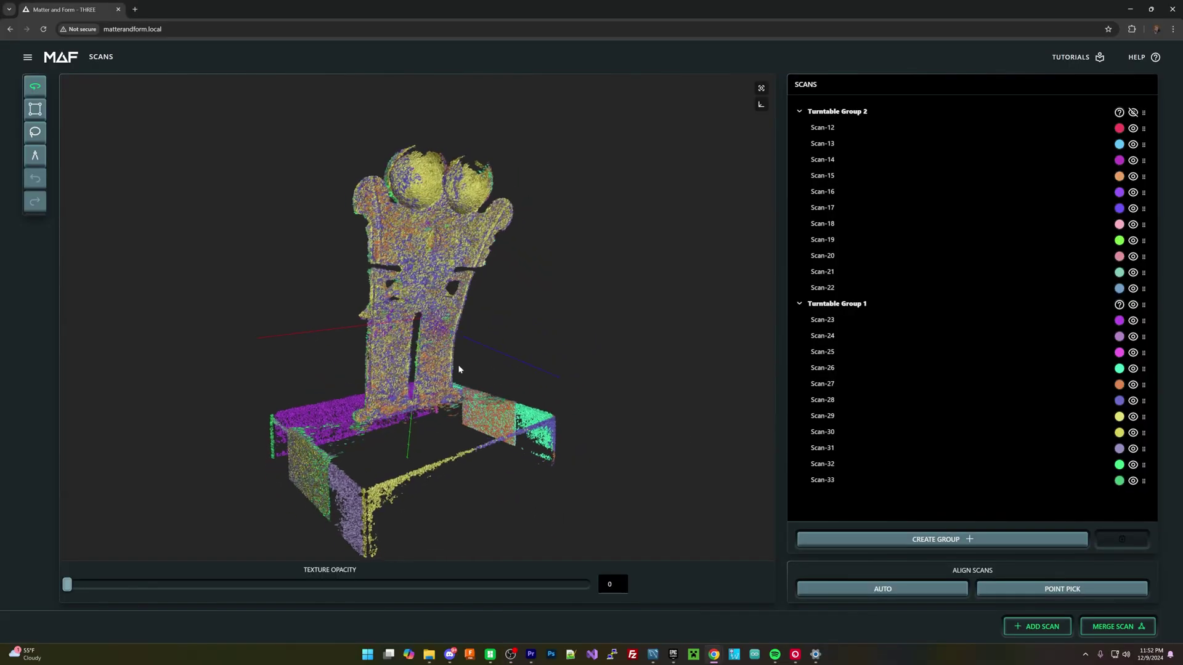
# Zoom in on the stand's post and orbit to a low view along its surface
pyautogui.scroll(10, 413, 361)
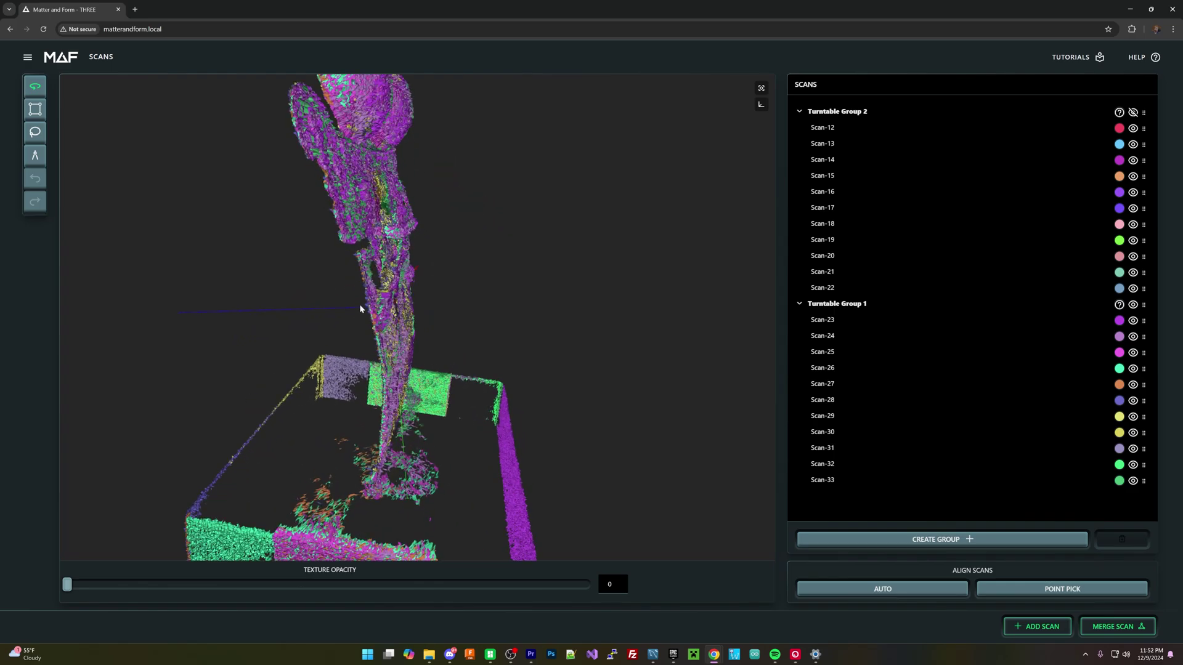
pyautogui.moveTo(263, 231); pyautogui.dragTo(666, 278)
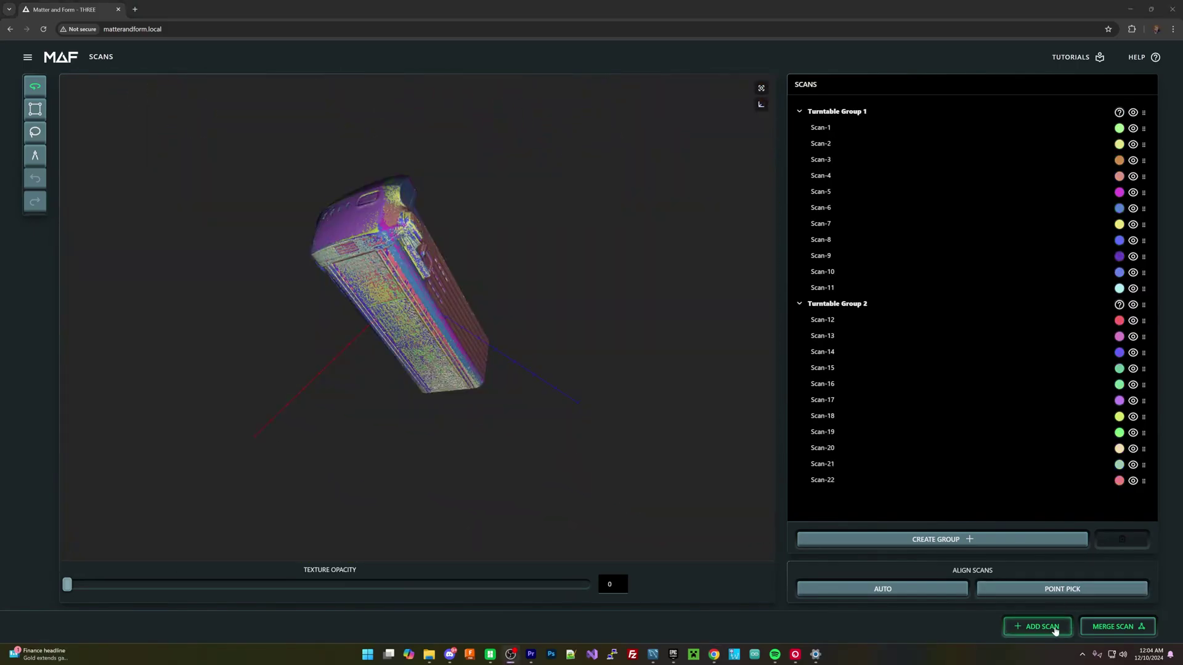
# Open scan settings, expand Camera, Capture and Turntable panels, raise Exposure, and open Advanced Settings
pyautogui.click(1041, 627)
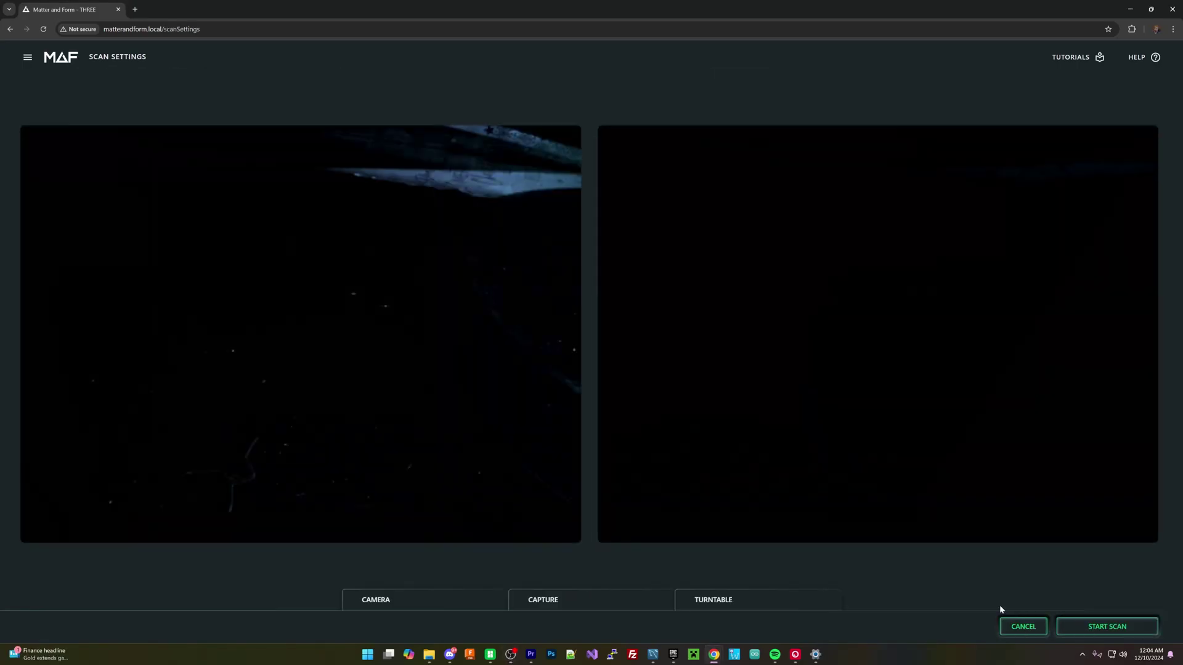
pyautogui.click(429, 600)
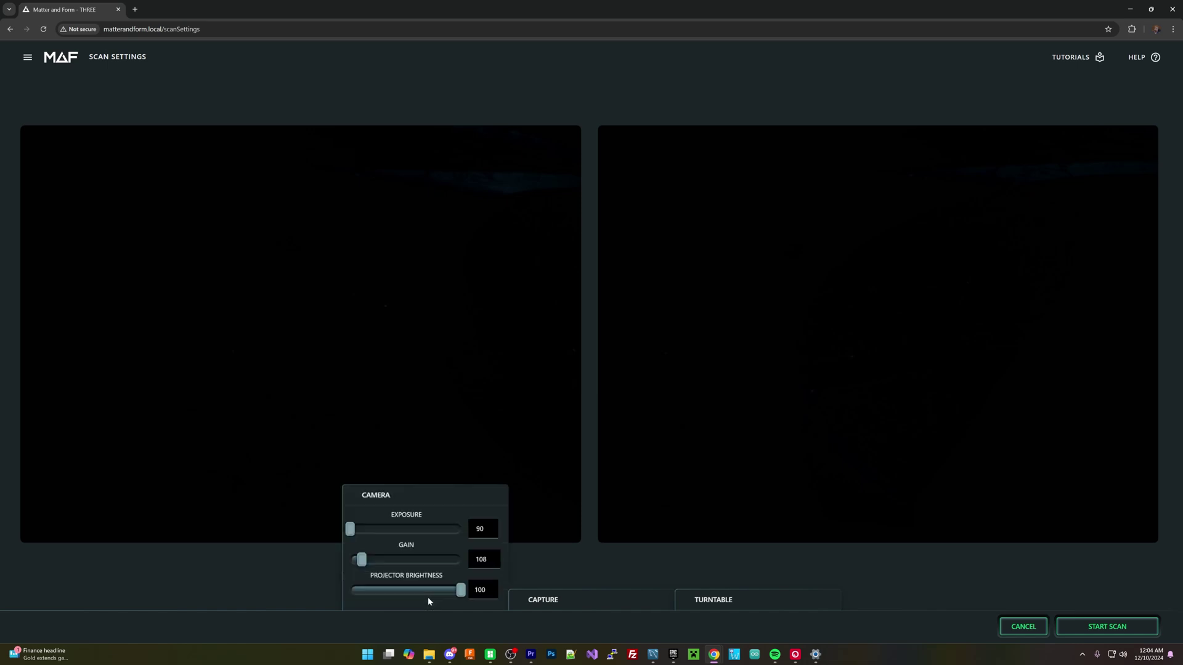
pyautogui.click(541, 601)
pyautogui.click(713, 600)
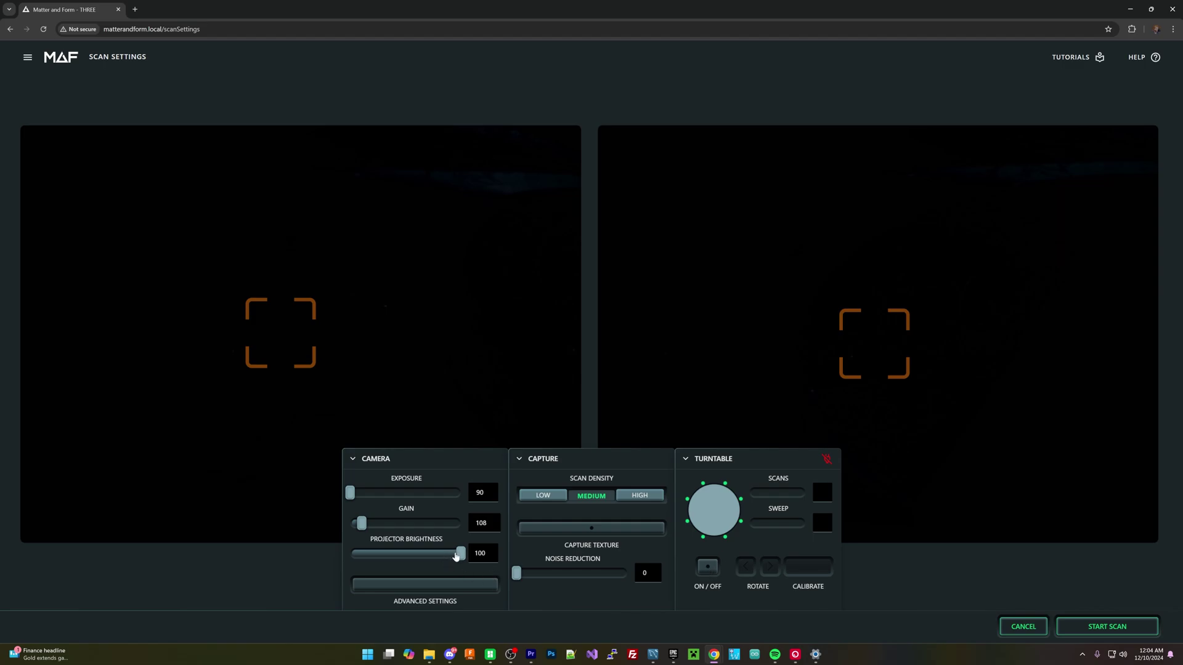
pyautogui.moveTo(349, 493); pyautogui.dragTo(367, 524)
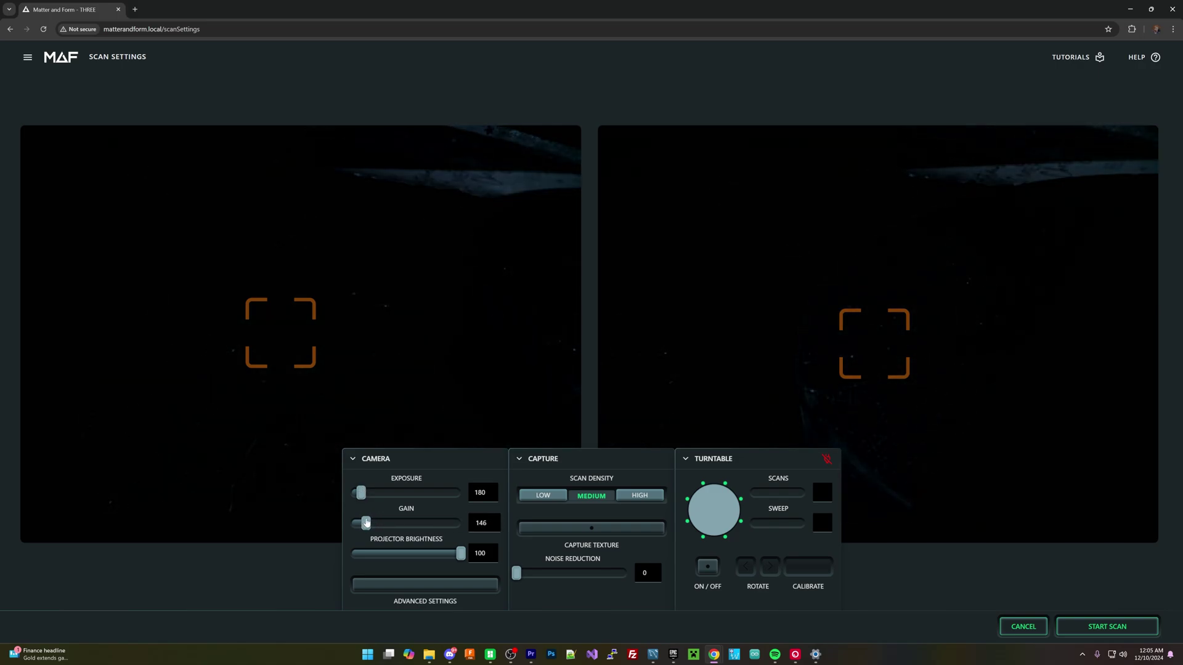
pyautogui.click(435, 586)
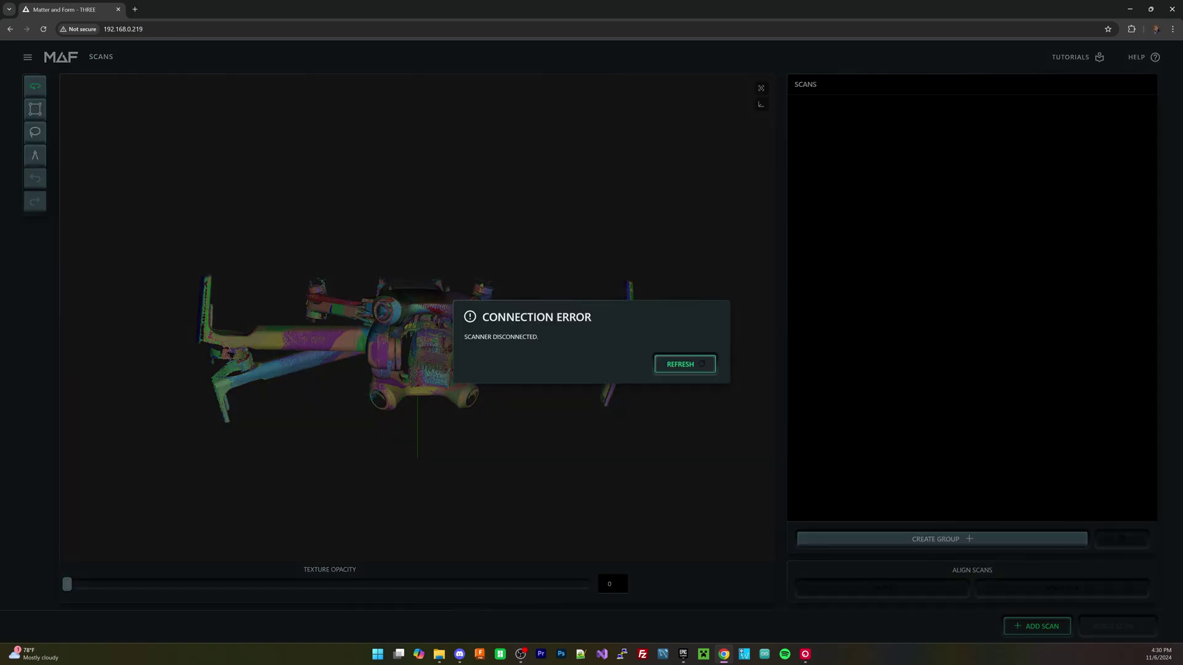
# Refresh the scanner connection so the drone's Turntable Group 1 and Group 2 reload
pyautogui.click(680, 366)
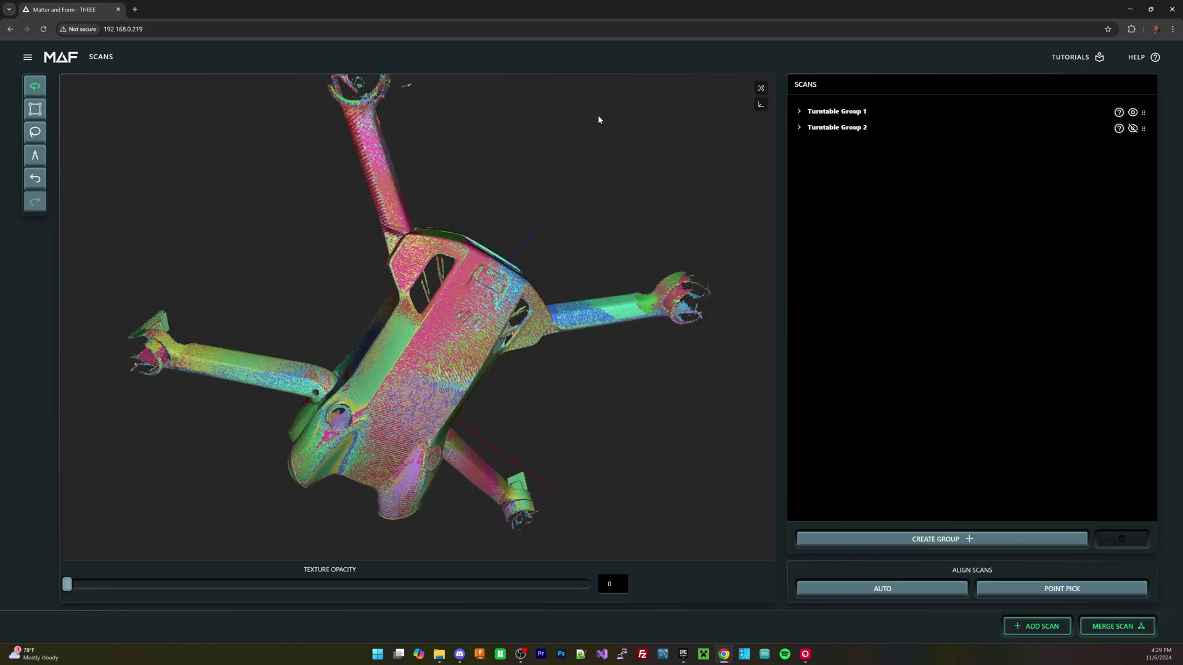
# Delete the lassoed stray points above the drone's upper arm
pyautogui.scroll(5, 531, 196)
pyautogui.moveTo(543, 191); pyautogui.dragTo(507, 213)
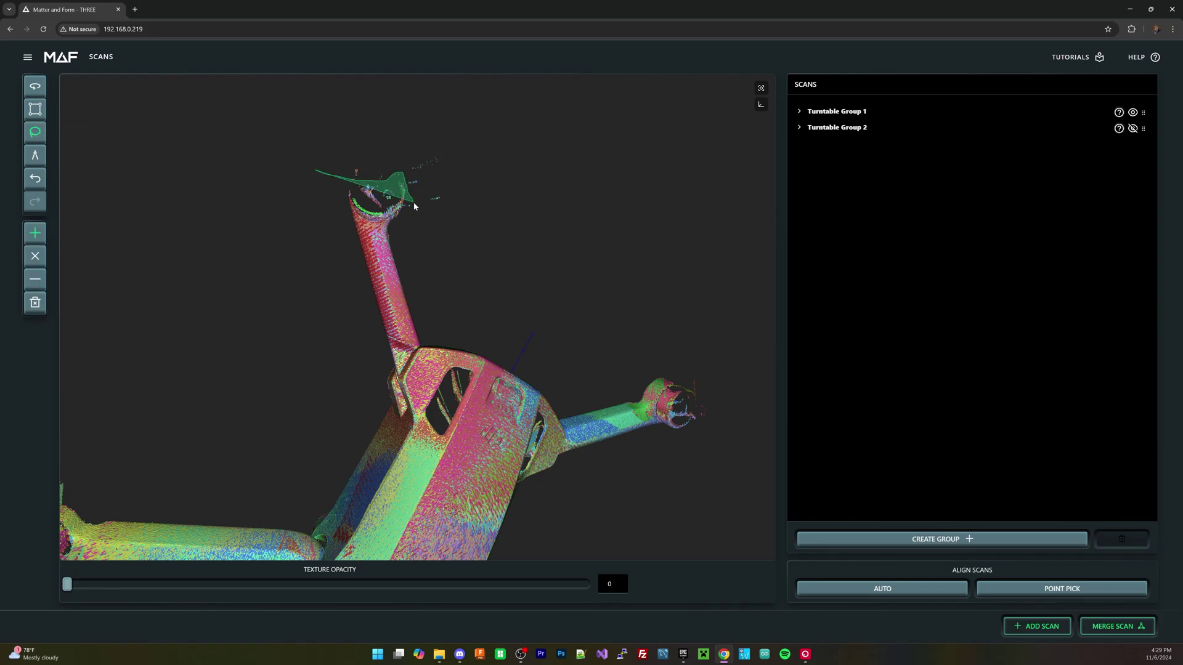
pyautogui.press('Delete')
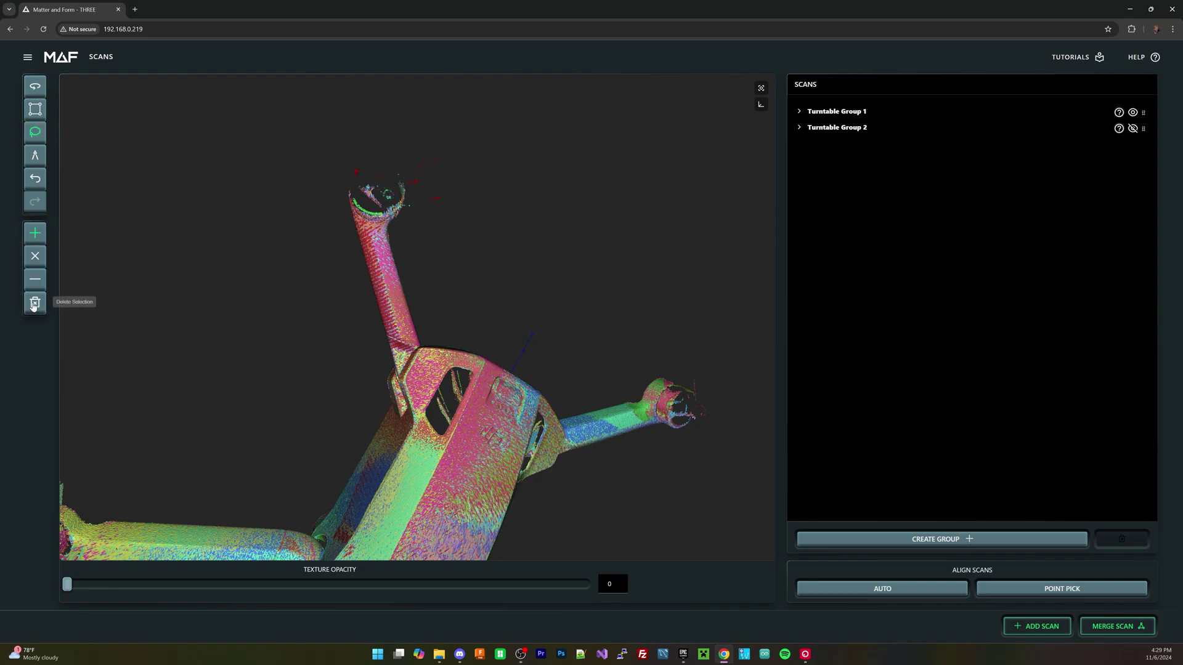
# Reorient the drone scan and make Turntable Group 2 visible alongside Group 1
pyautogui.scroll(-3, 267, 346)
pyautogui.scroll(3, 320, 342)
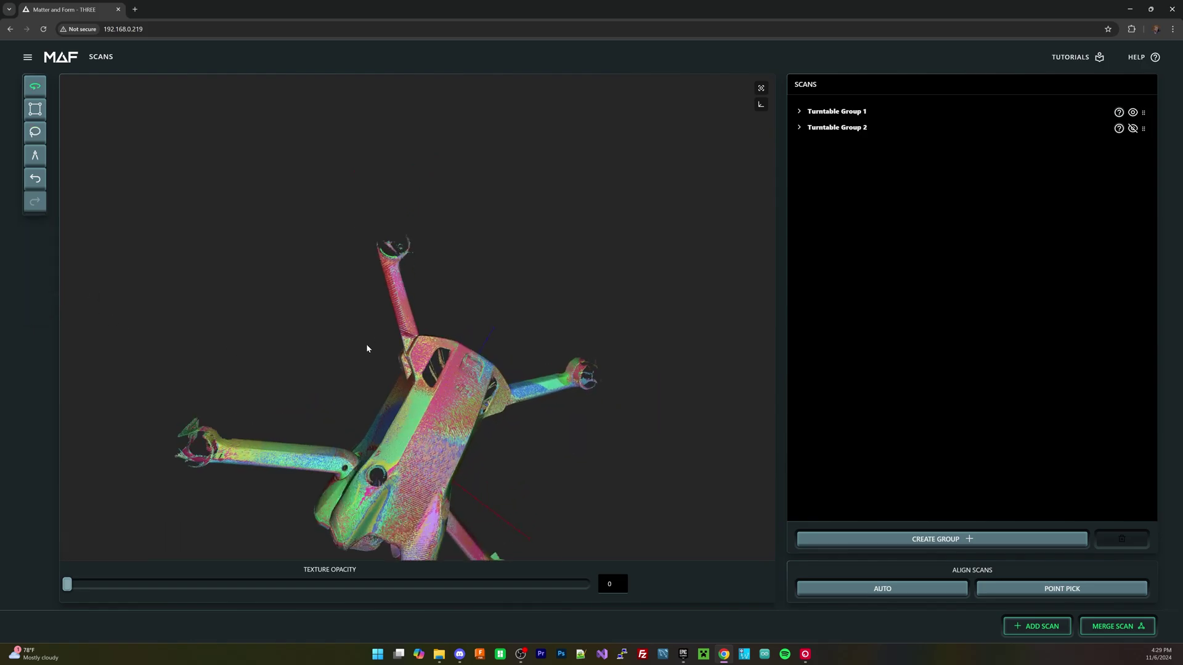
pyautogui.moveTo(301, 359); pyautogui.dragTo(298, 234)
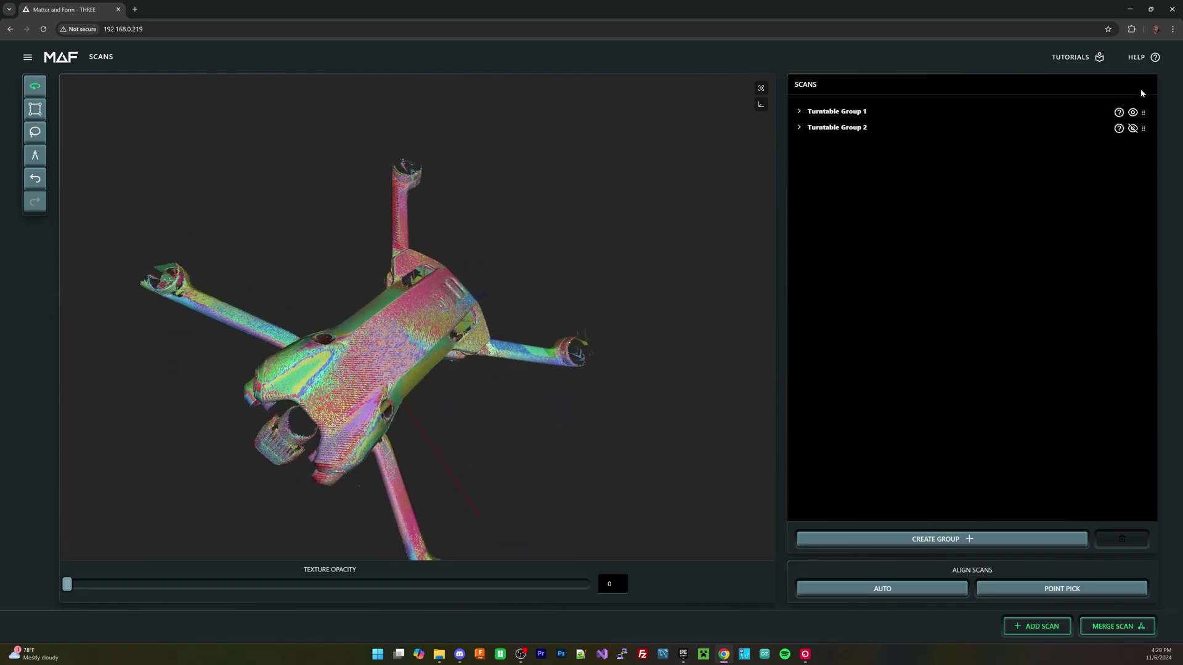
pyautogui.click(1133, 128)
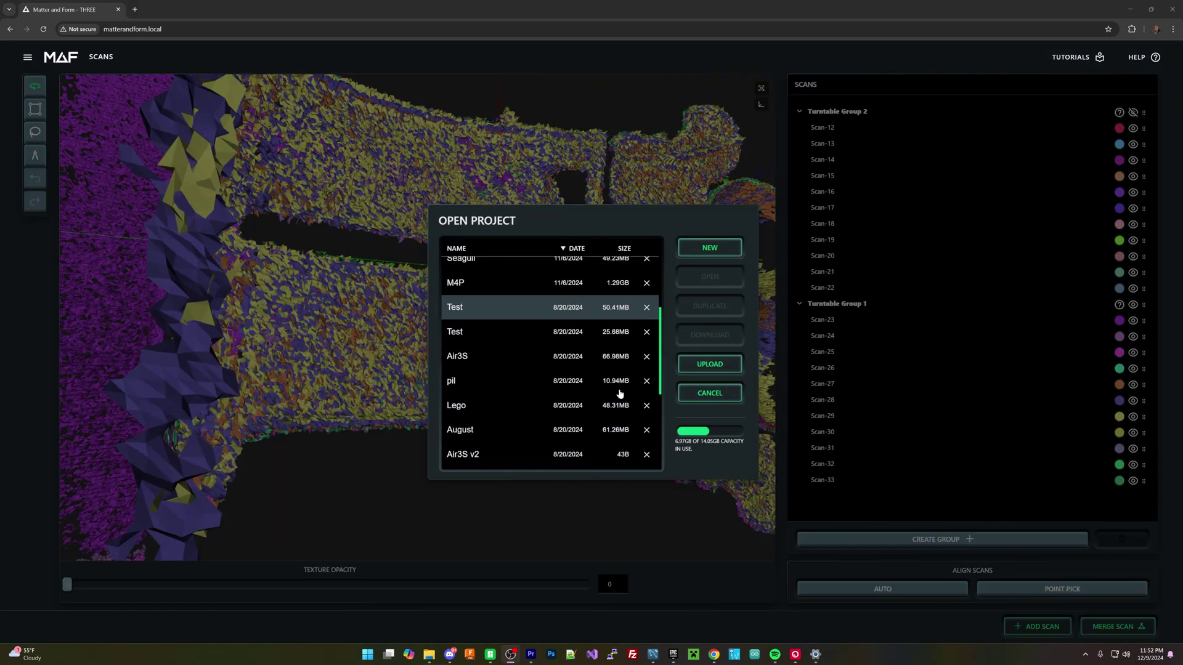
pyautogui.scroll(-3, 554, 345)
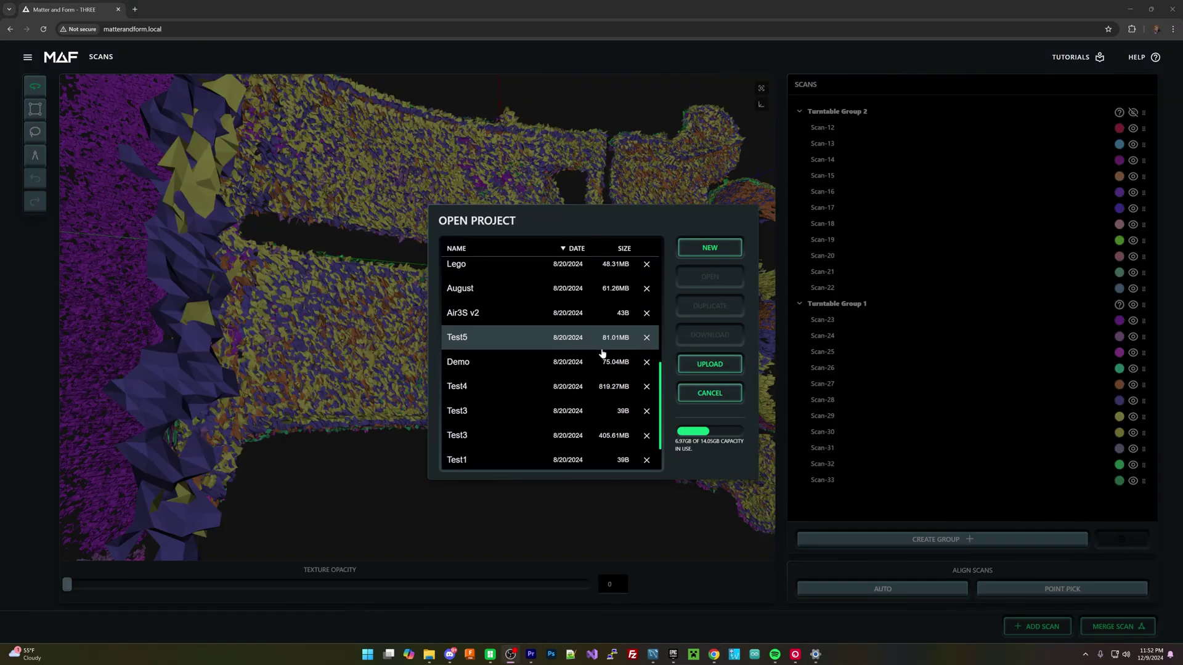
# Select the Test5 project in the Open Project list
pyautogui.scroll(1, 533, 395)
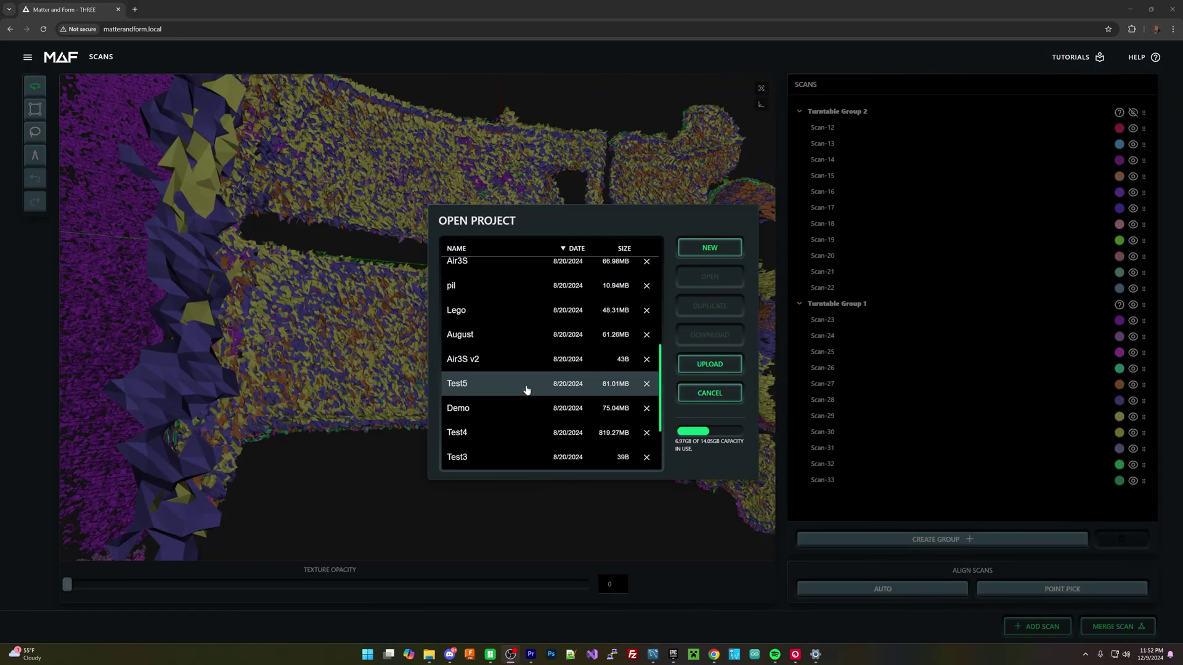
pyautogui.click(527, 389)
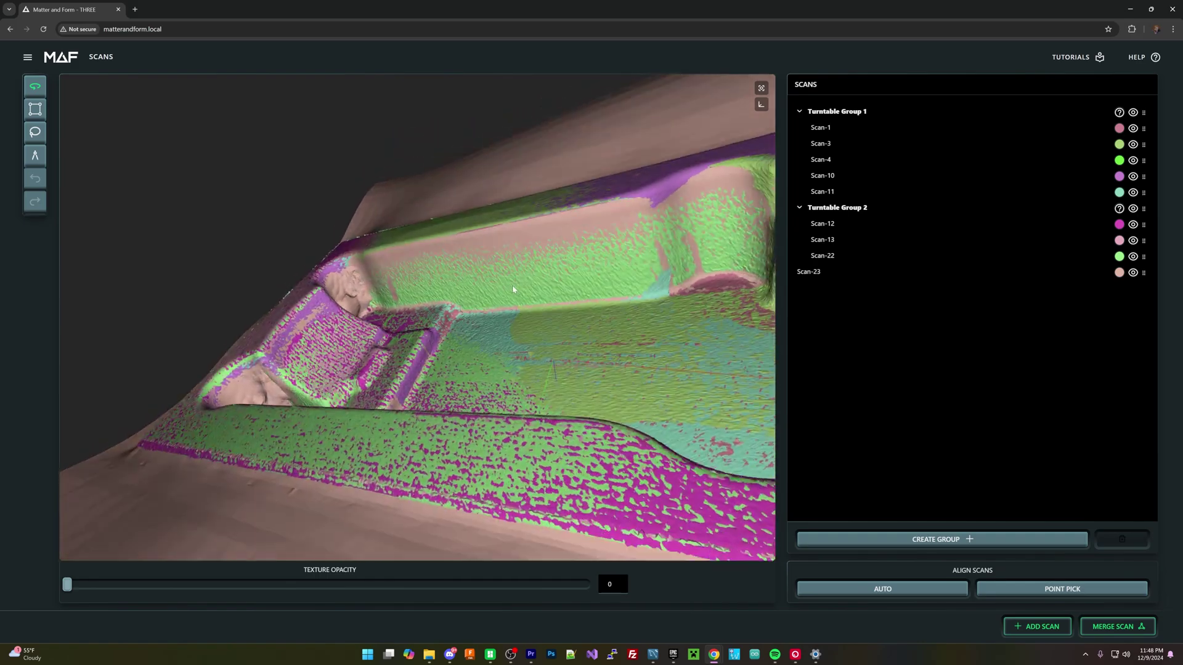
# Rotate and zoom the tray scan, then open the Test5 project
pyautogui.moveTo(513, 289); pyautogui.dragTo(464, 381)
pyautogui.scroll(-5, 388, 357)
pyautogui.scroll(6, 465, 386)
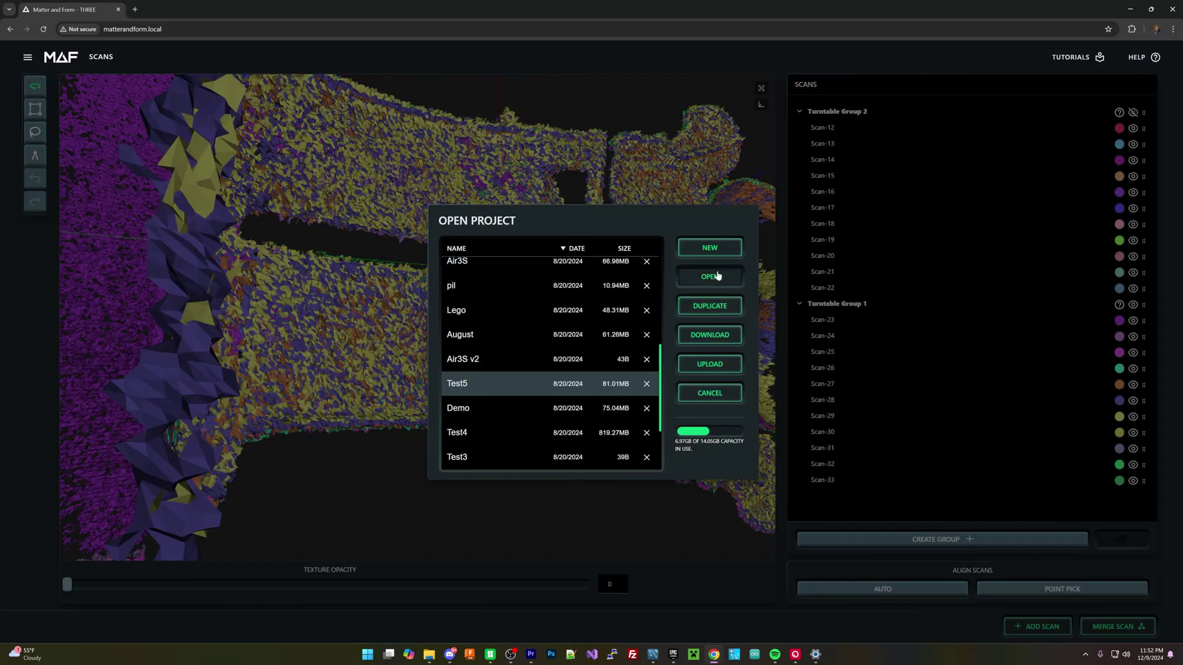
pyautogui.click(719, 271)
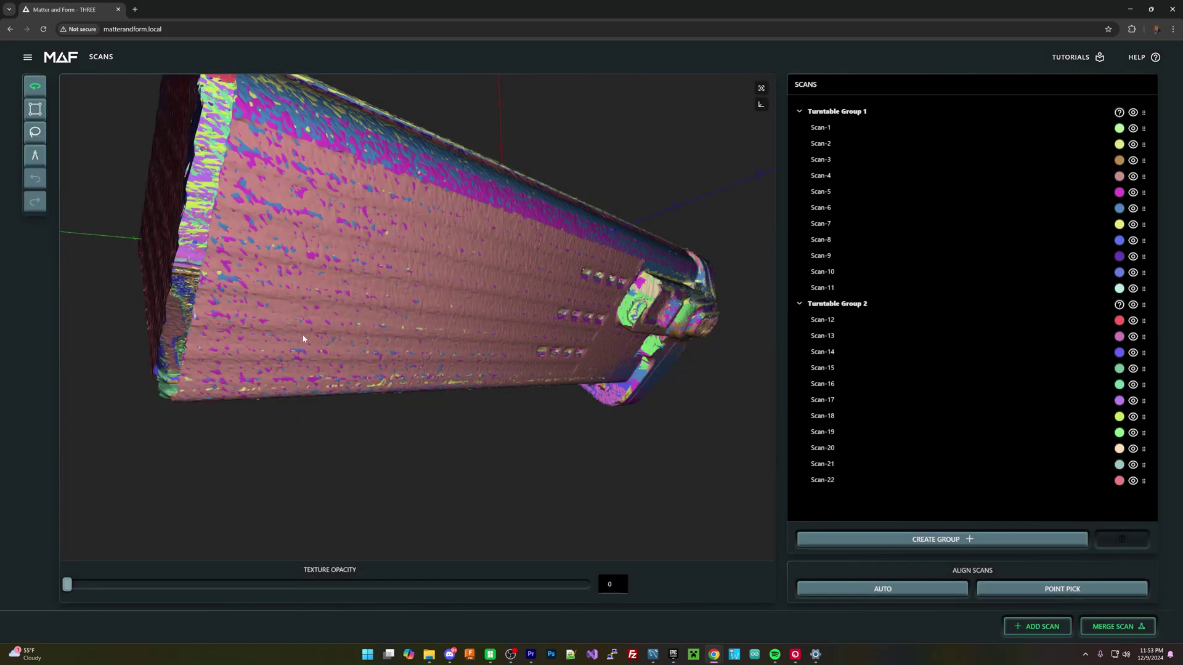
# Orbit the Test5 box to another side and tilt it to show its pink top
pyautogui.moveTo(302, 334); pyautogui.dragTo(411, 328)
pyautogui.moveTo(364, 287); pyautogui.dragTo(491, 237)
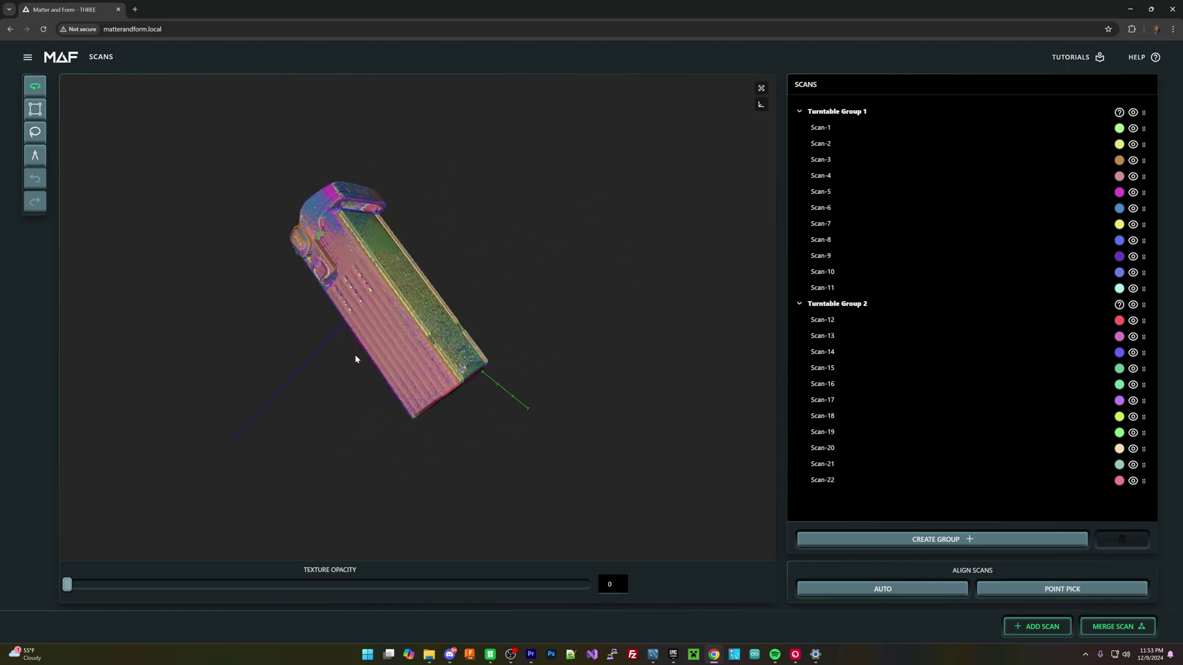
pyautogui.scroll(10, 354, 358)
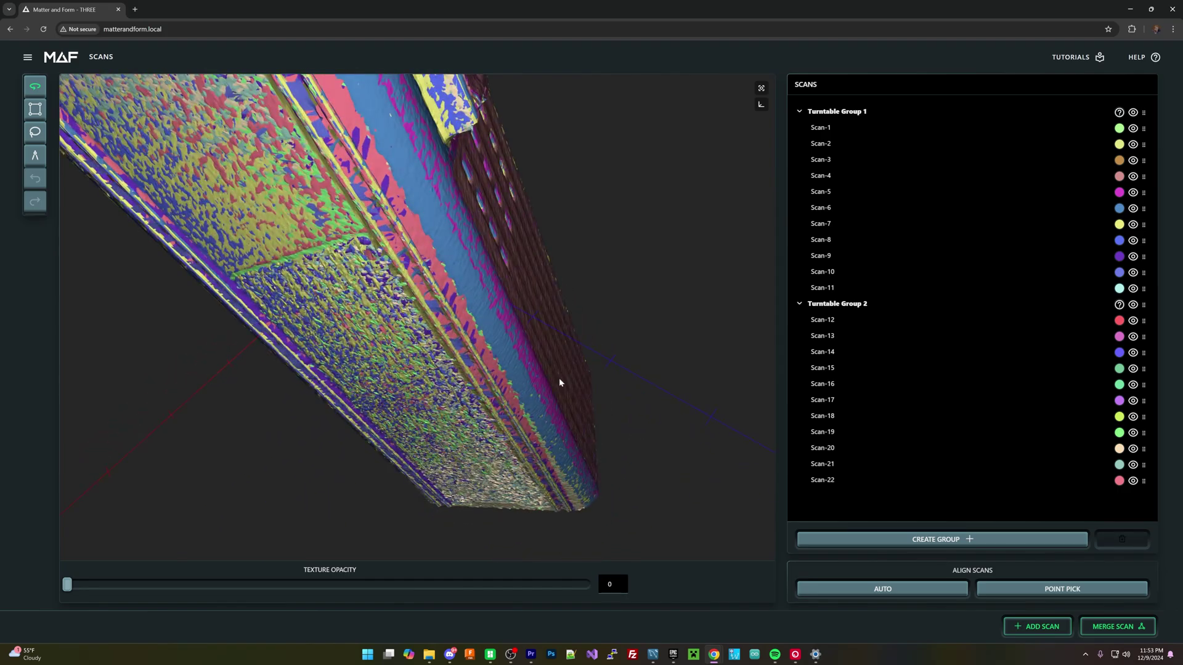
# Orbit and zoom around the mechanical part's point cloud, from top-down to frontal views
pyautogui.scroll(-10, 560, 382)
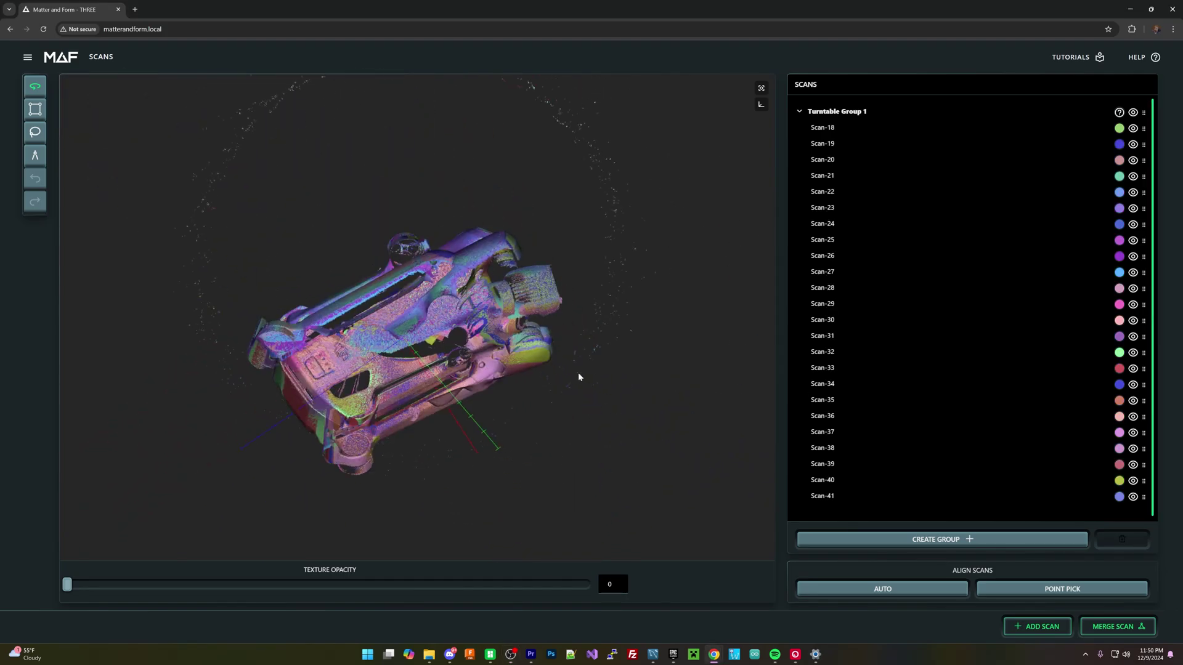
pyautogui.moveTo(578, 372); pyautogui.dragTo(487, 277)
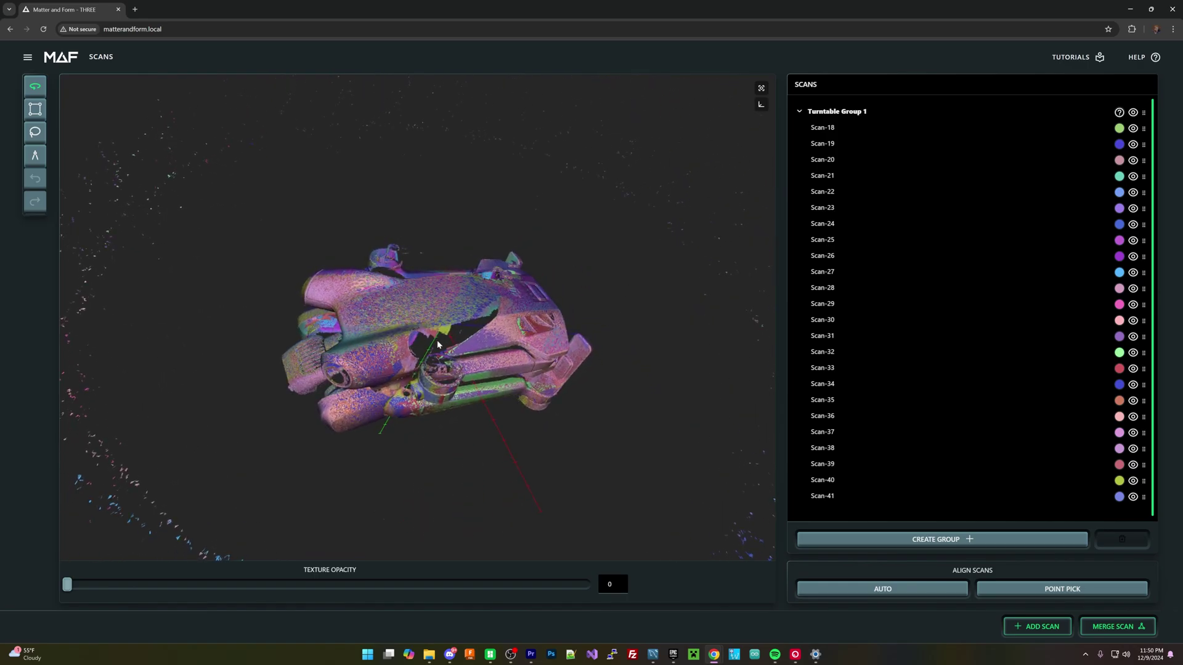
pyautogui.moveTo(436, 346); pyautogui.dragTo(463, 351)
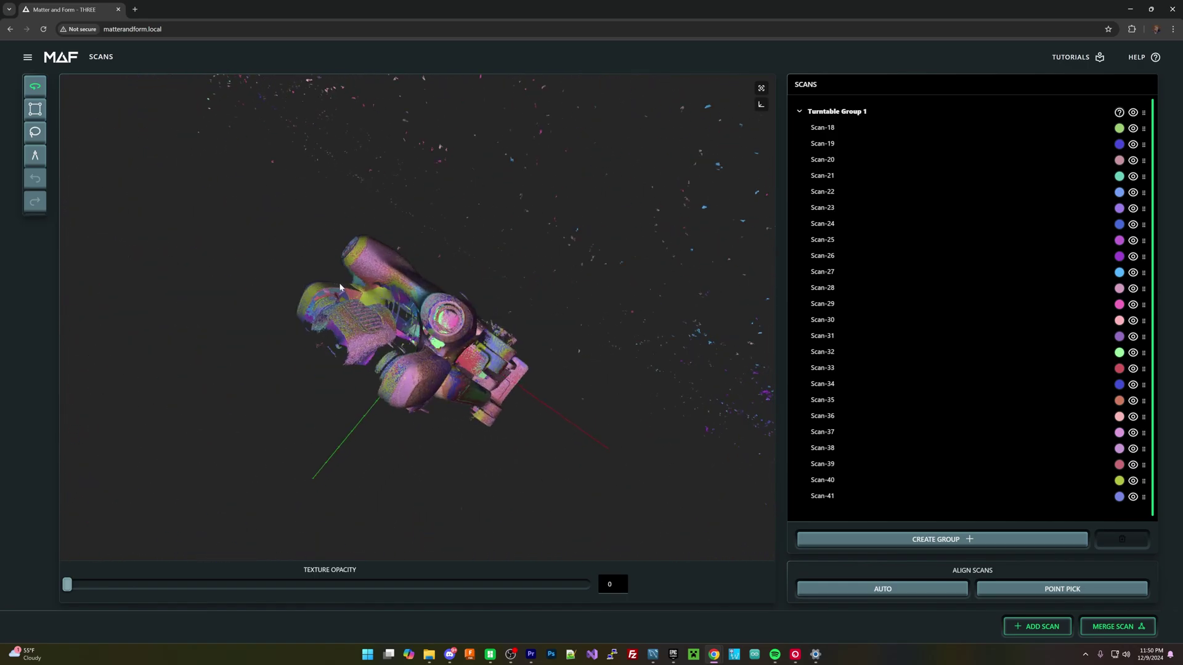
pyautogui.moveTo(350, 290); pyautogui.dragTo(391, 372)
pyautogui.scroll(6, 503, 359)
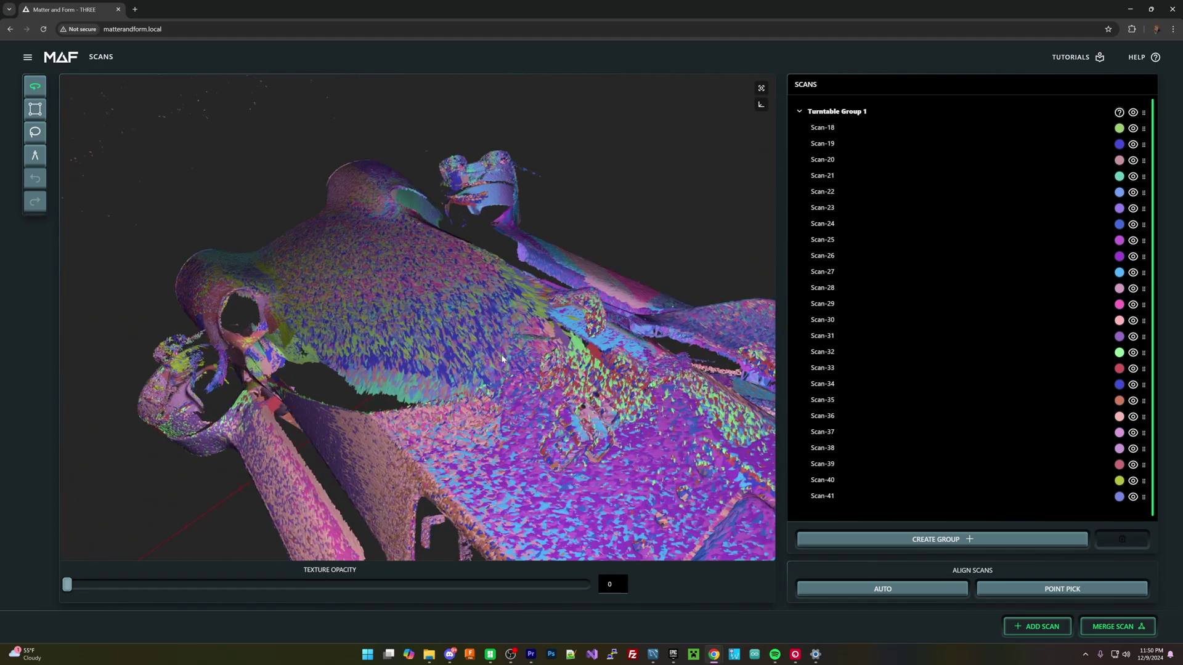
pyautogui.moveTo(503, 359); pyautogui.dragTo(444, 319)
pyautogui.scroll(-6, 502, 429)
pyautogui.scroll(6, 443, 319)
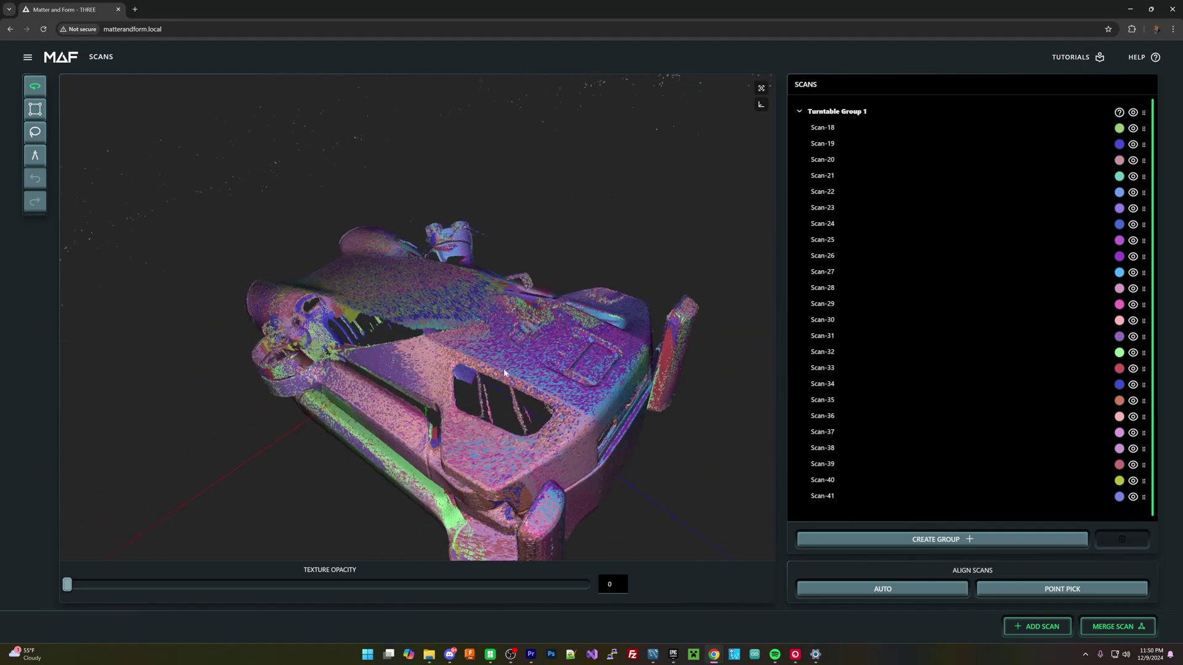
pyautogui.moveTo(504, 372); pyautogui.dragTo(431, 339)
pyautogui.scroll(-5, 434, 331)
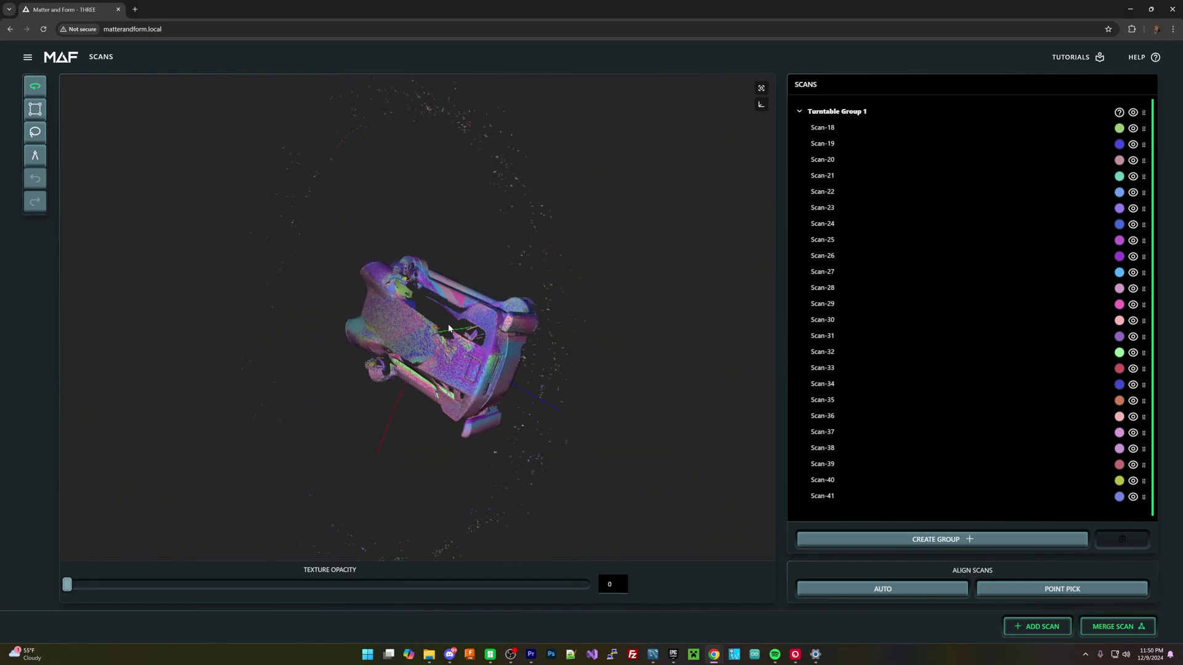